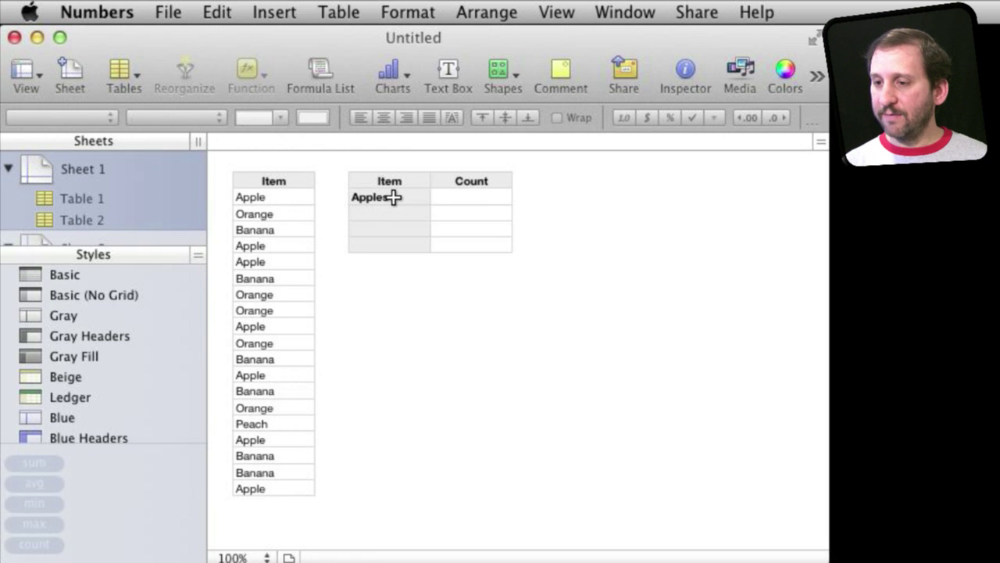
Start a formula in the Count cell of the Apples row in Table 2.
click(473, 199)
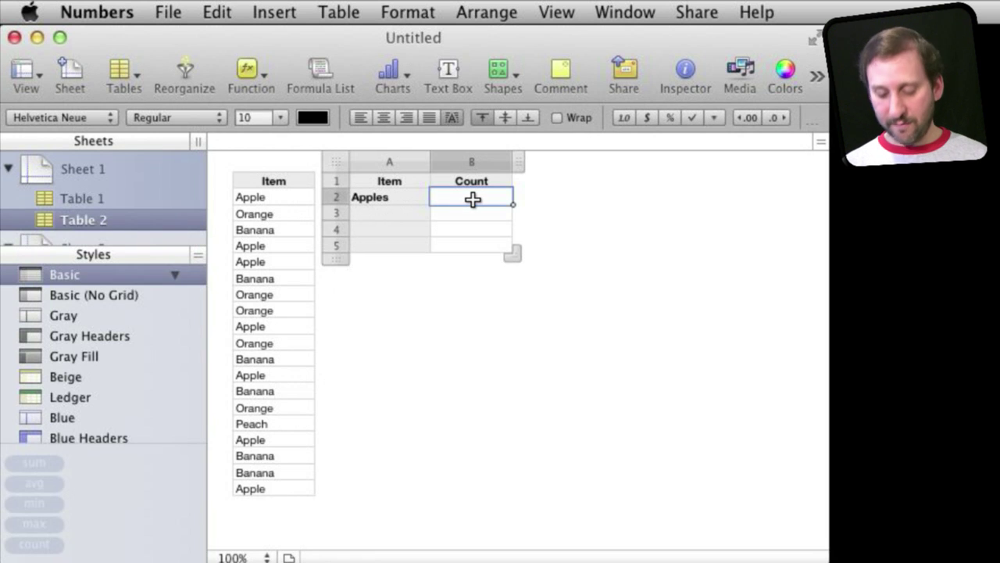
text(=)
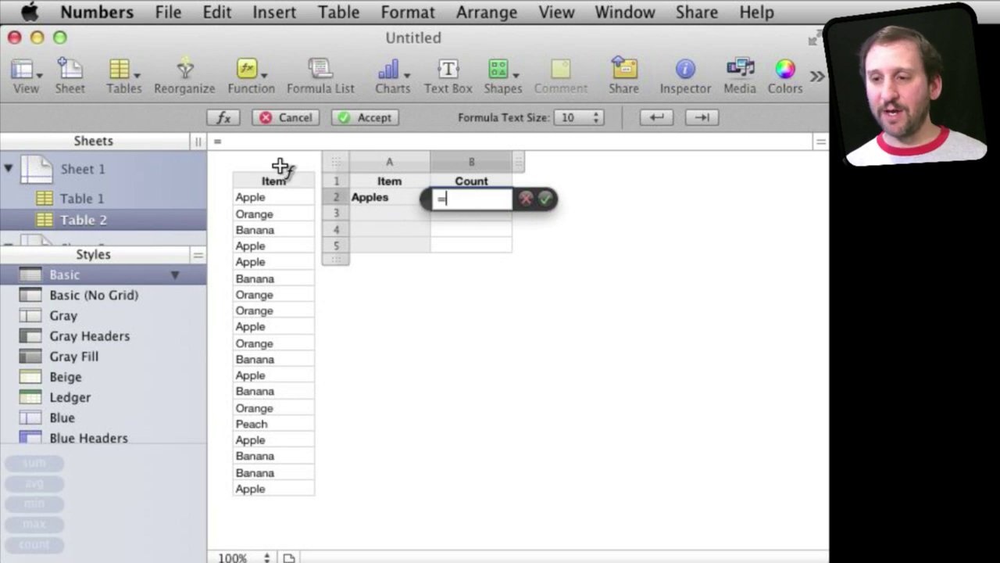
Read the function reference descriptions of COUNT, COUNTA, COUNTBLANK and COUNTIF, and close the reference.
click(223, 121)
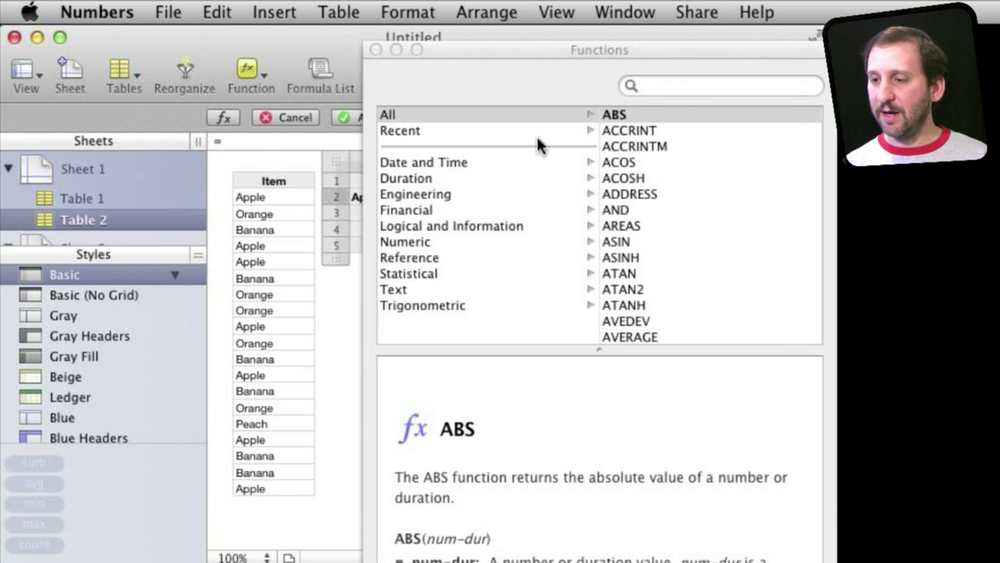
scroll(668, 205, down, 5)
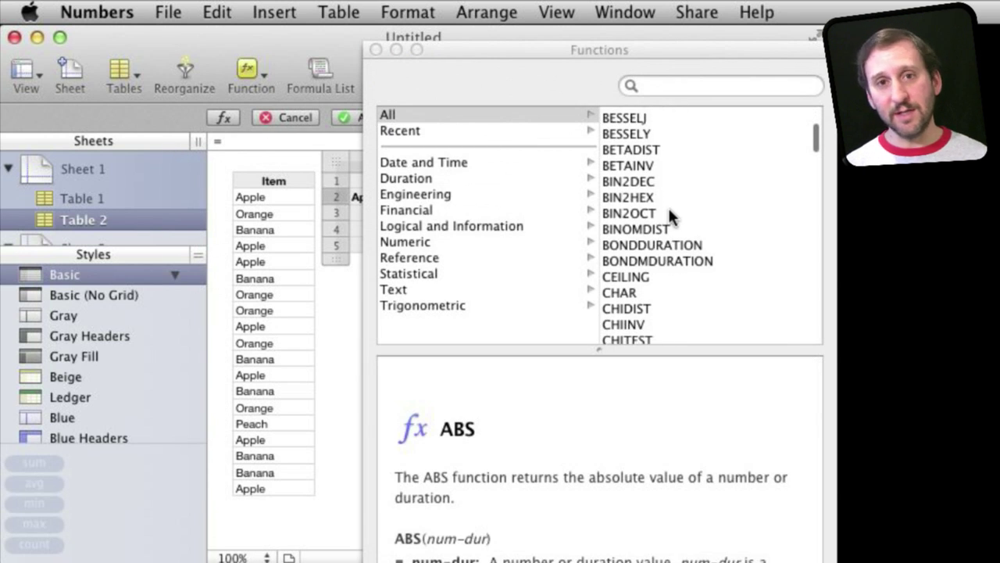
scroll(668, 207, down, 7)
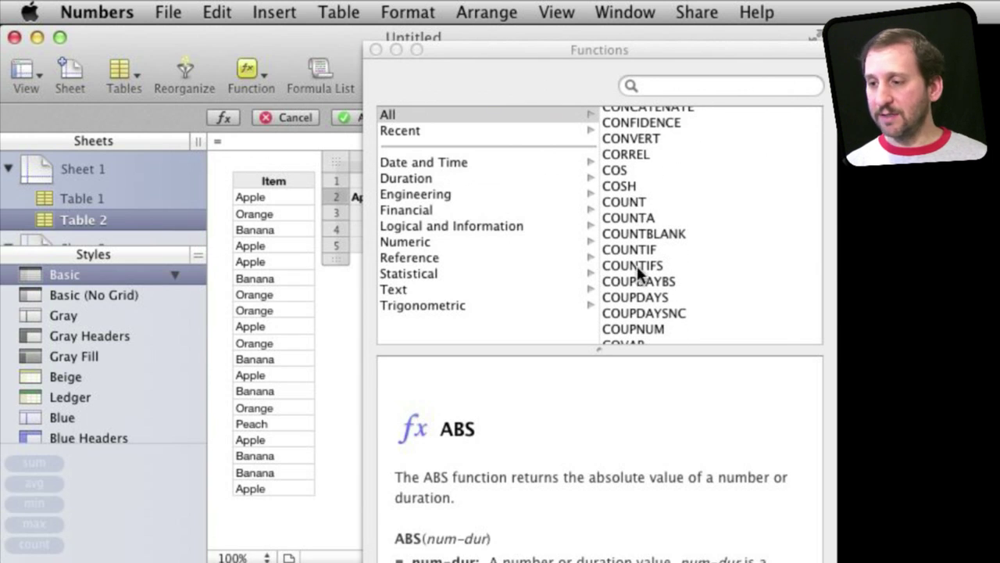
click(631, 201)
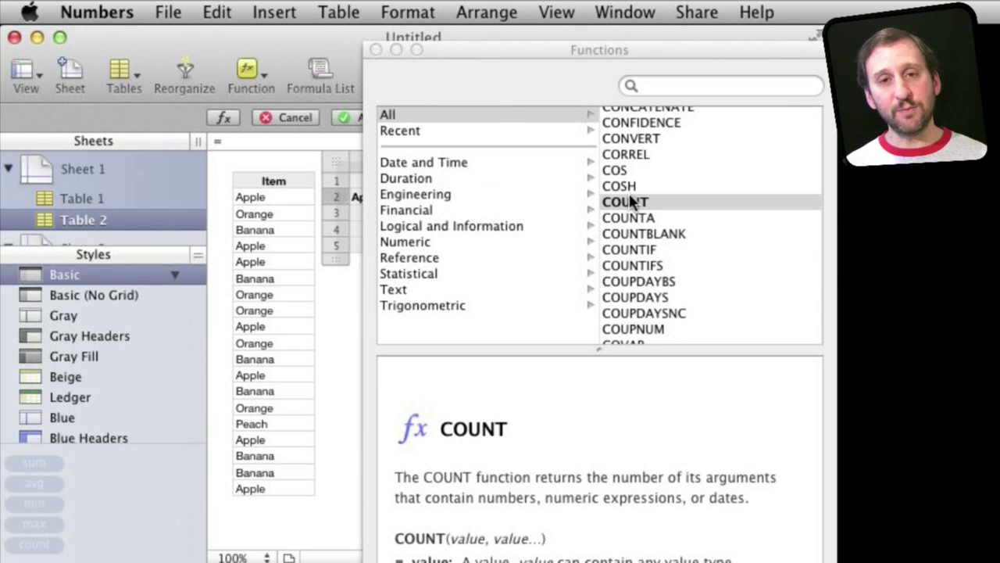
scroll(599, 502, down, 5)
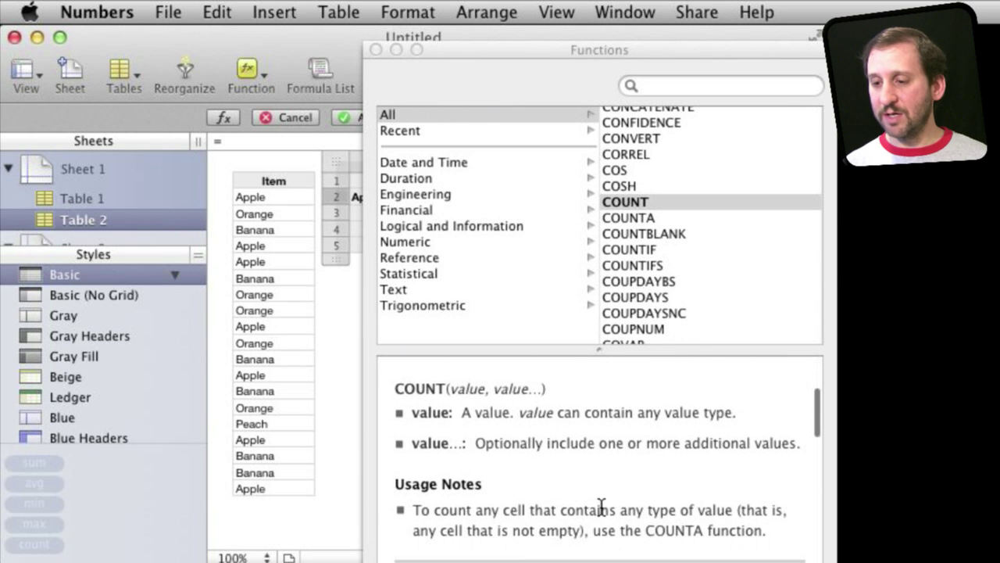
scroll(600, 506, up, 3)
scroll(599, 502, down, 2)
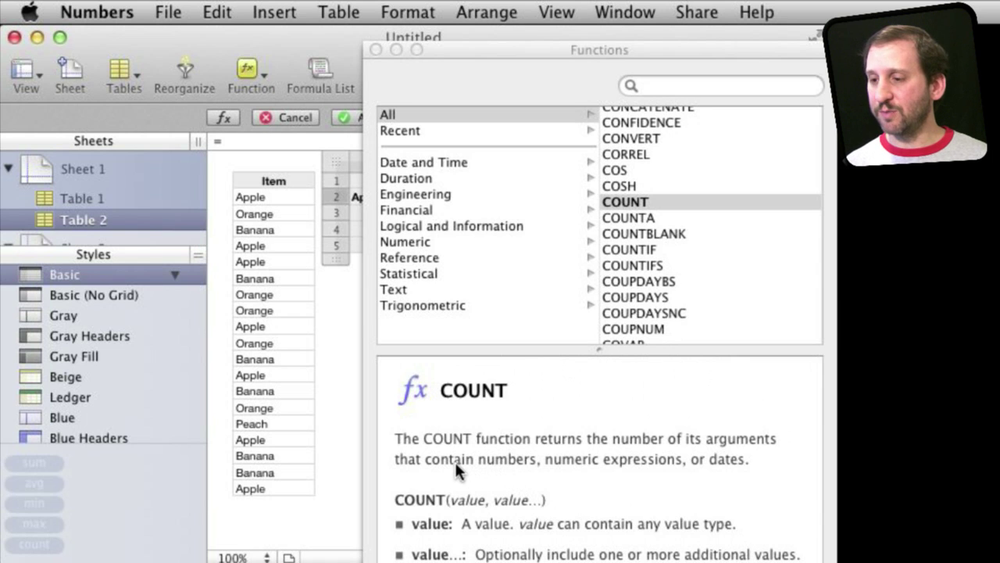
click(663, 217)
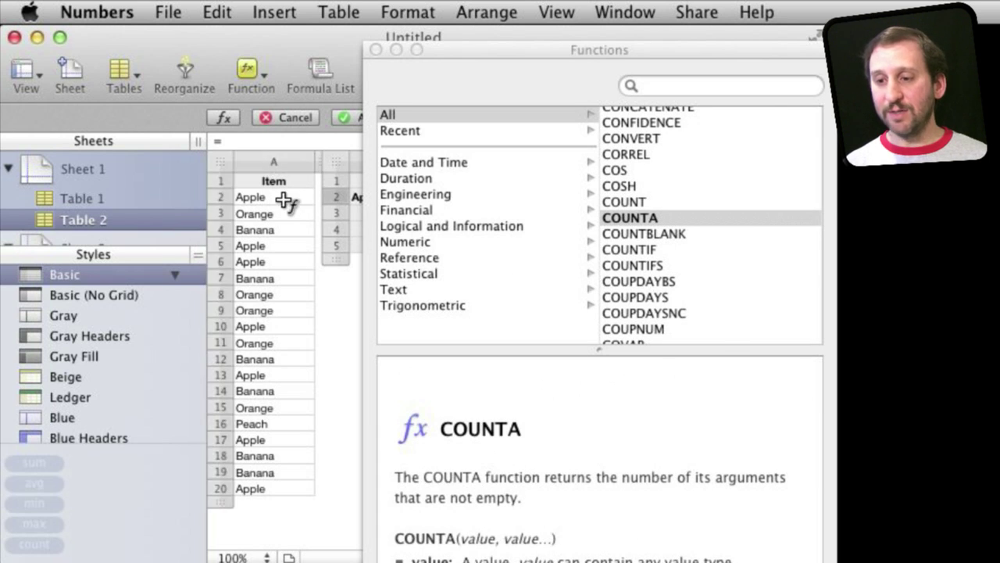
click(644, 234)
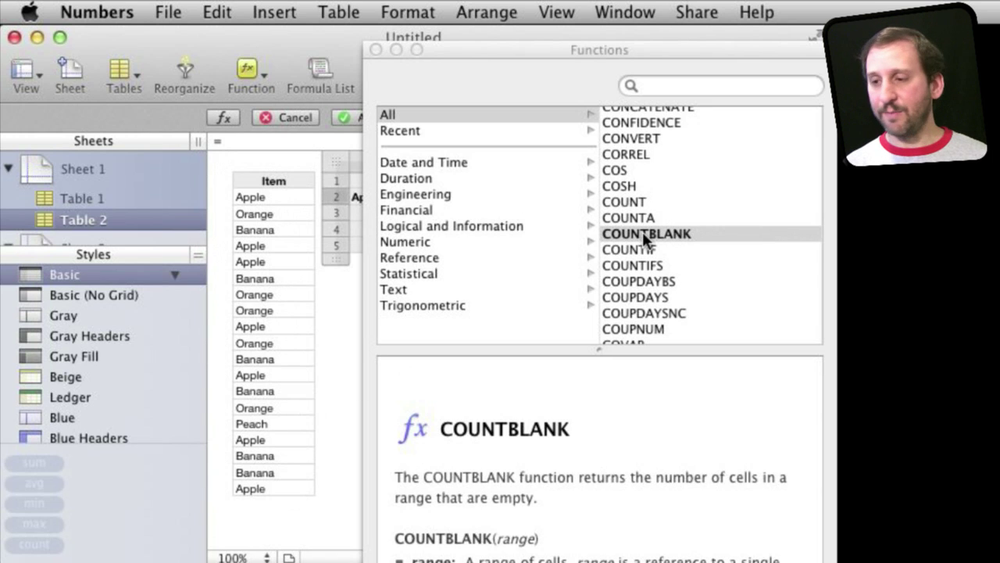
click(635, 249)
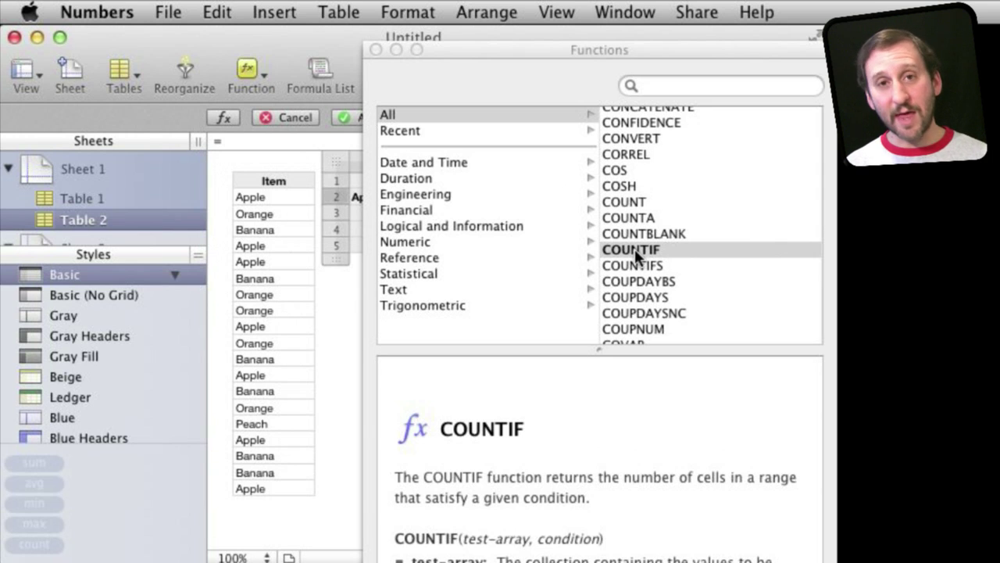
click(374, 49)
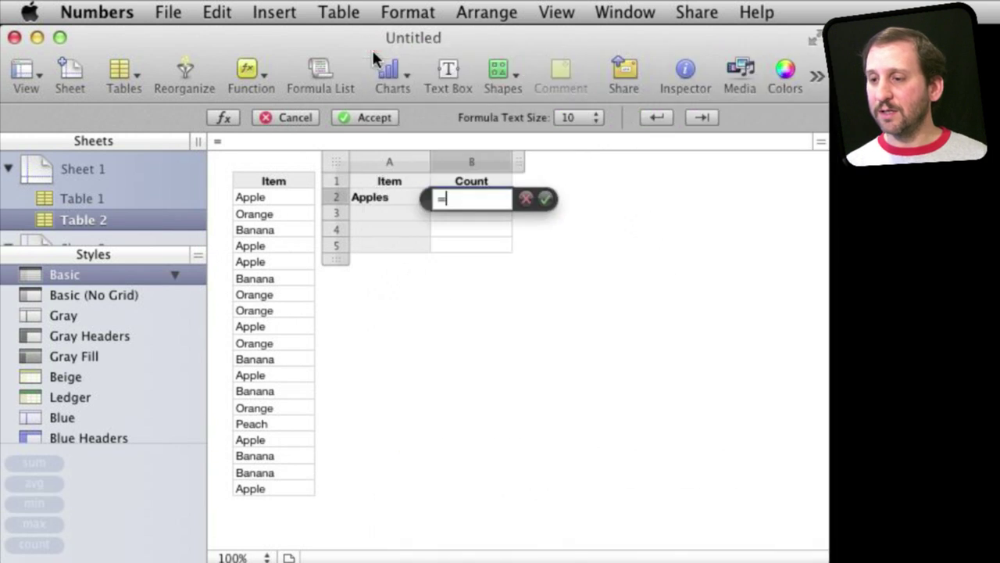
Complete the Apples count formula as =COUNTIF(Table 1 :: Item,"=Apple"), using the whole Item column of Table 1.
text(Count)
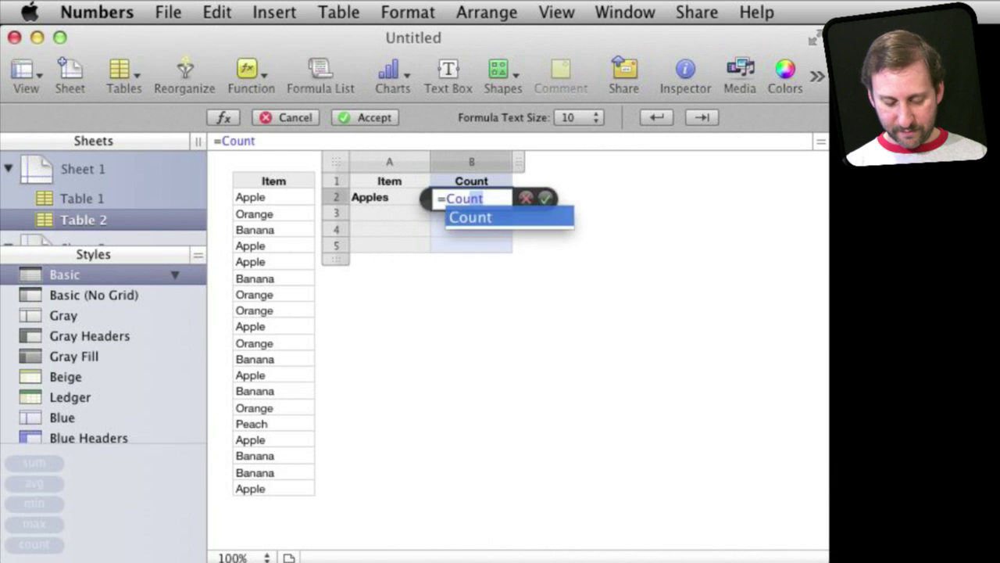
text(if)
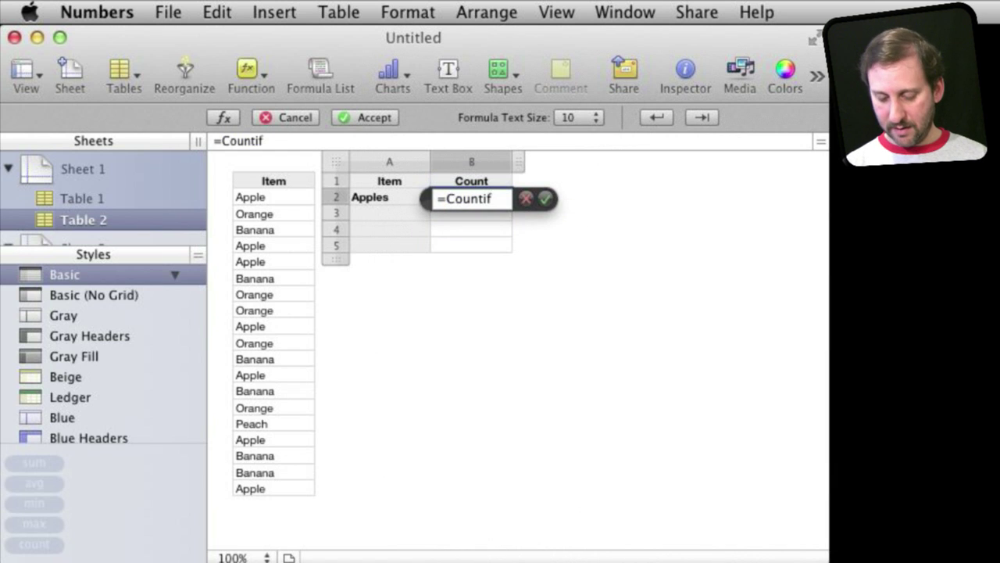
text(()
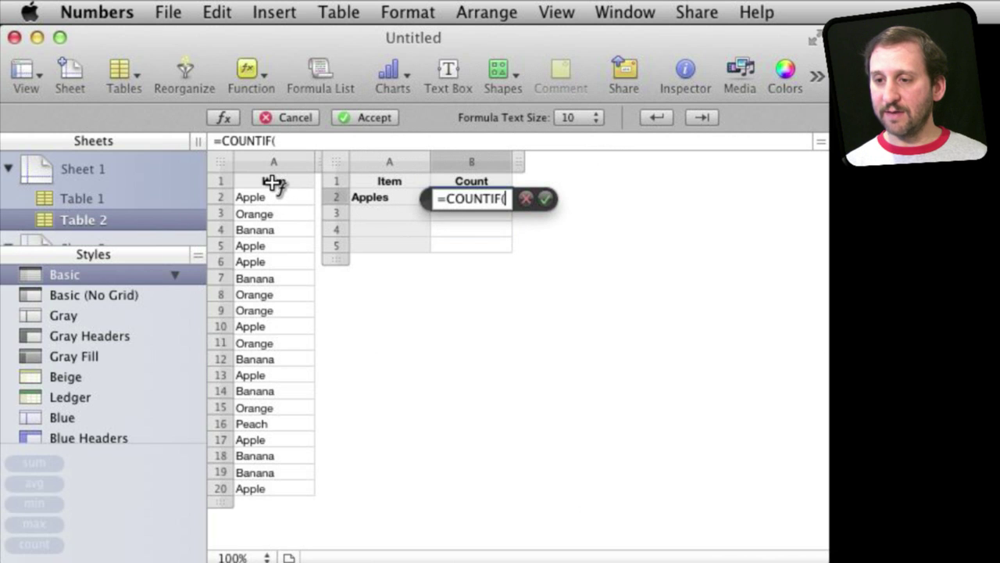
click(277, 161)
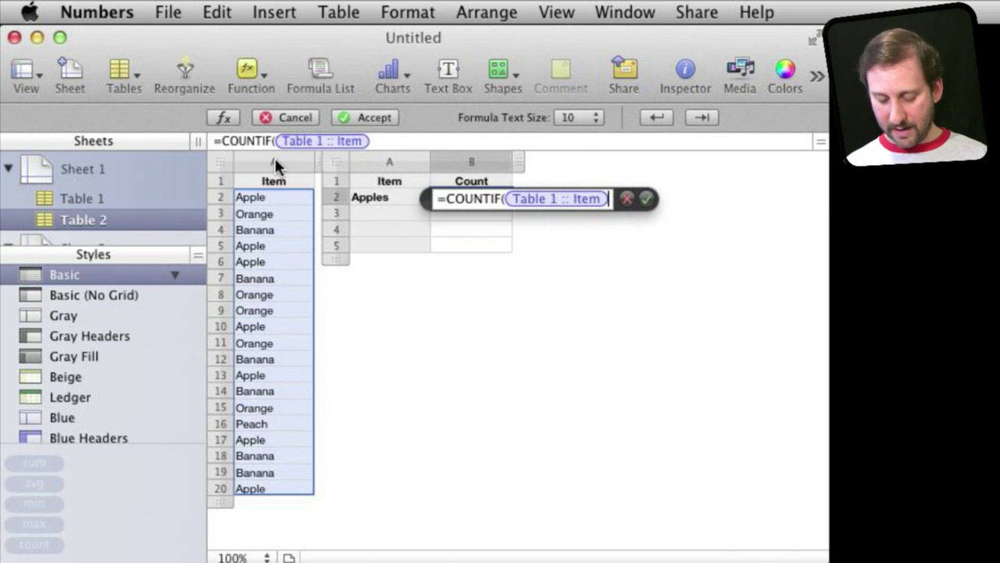
text(,)
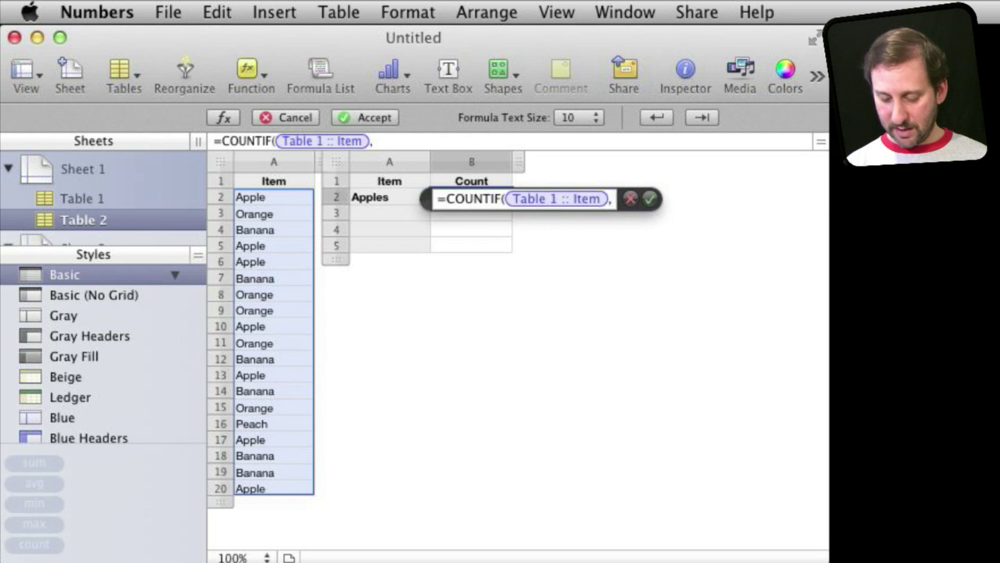
text(")
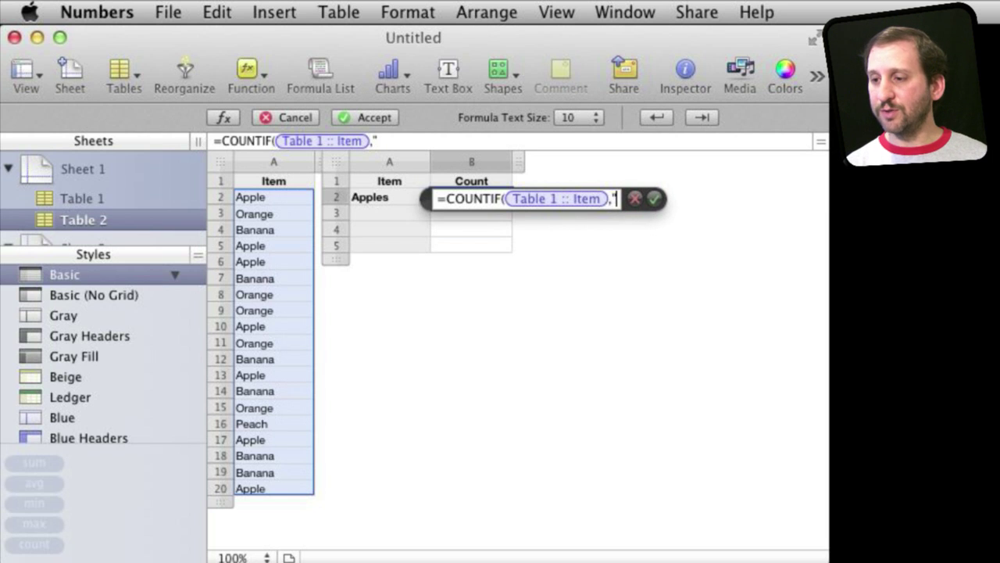
text(=)
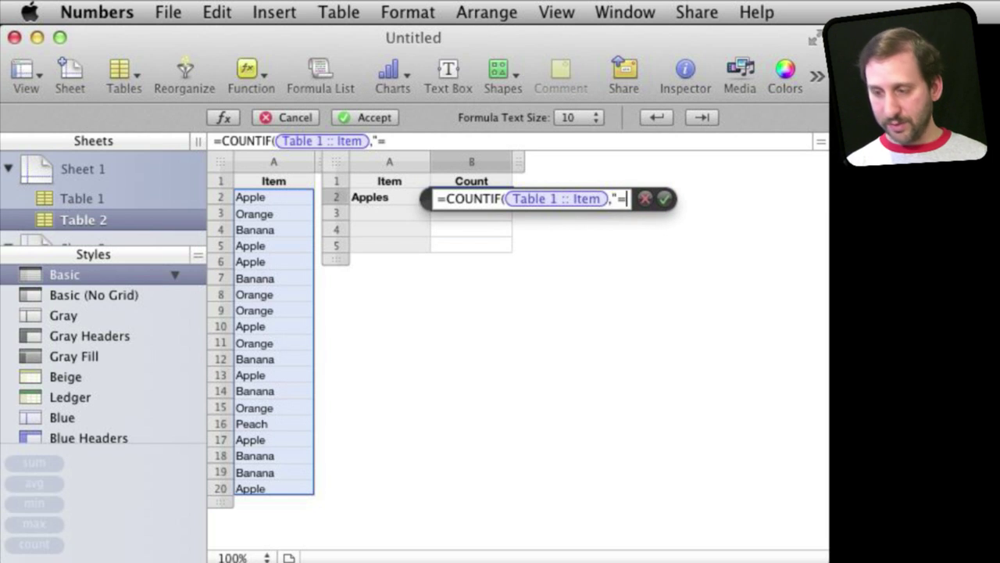
text(Apple)
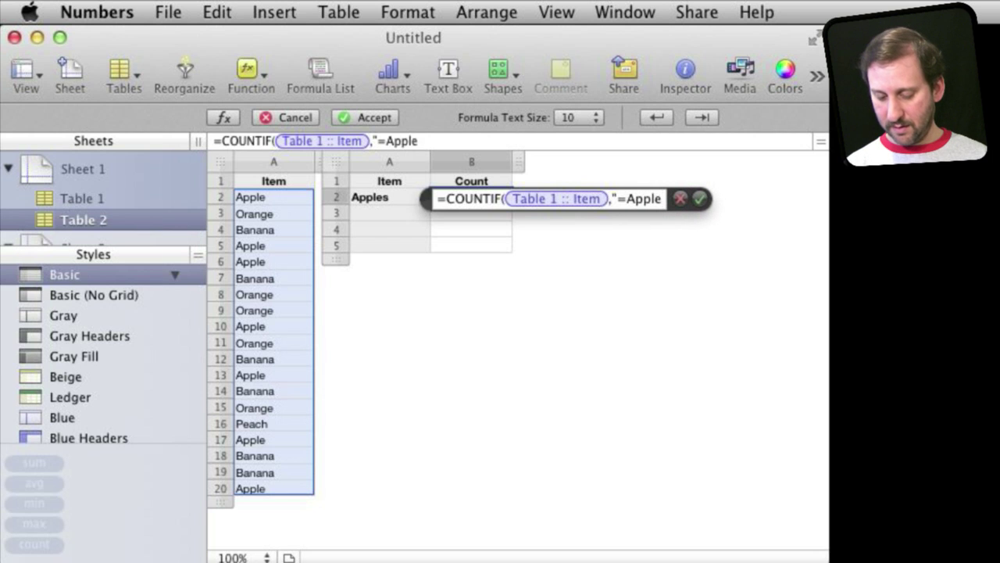
text("))
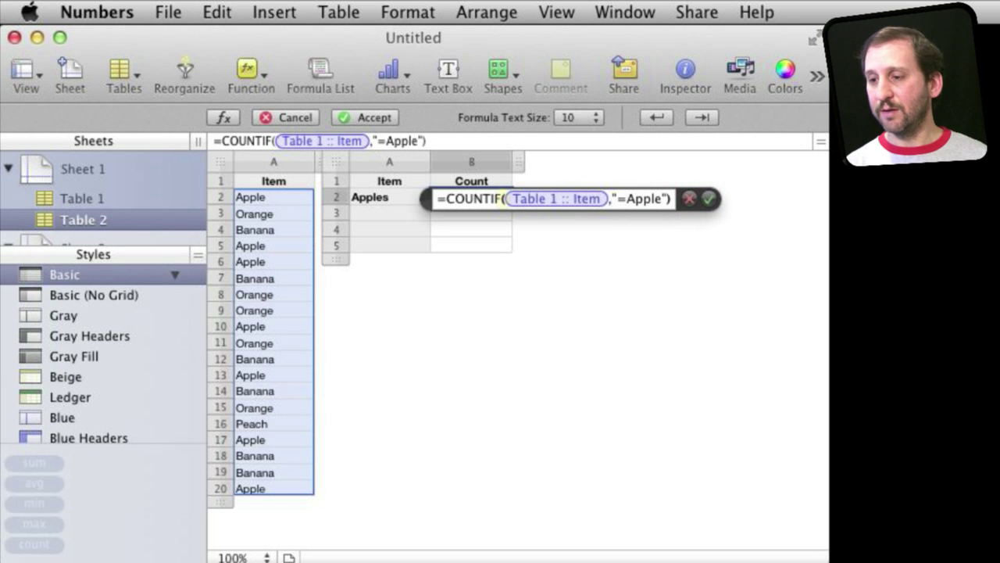
key(Return)
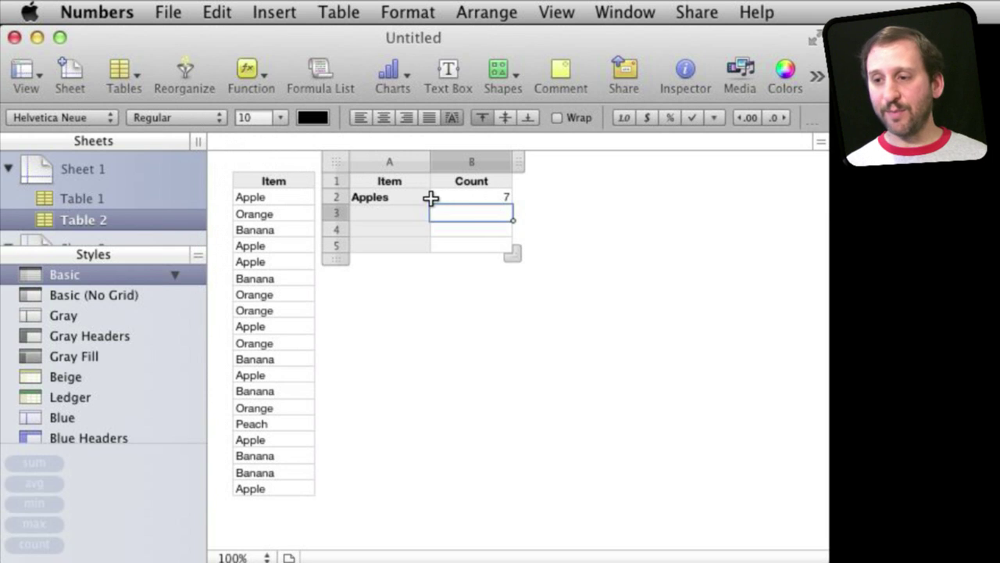
key(Escape)
Enter the item label Oranges in the row below Apples in Table 2.
click(375, 213)
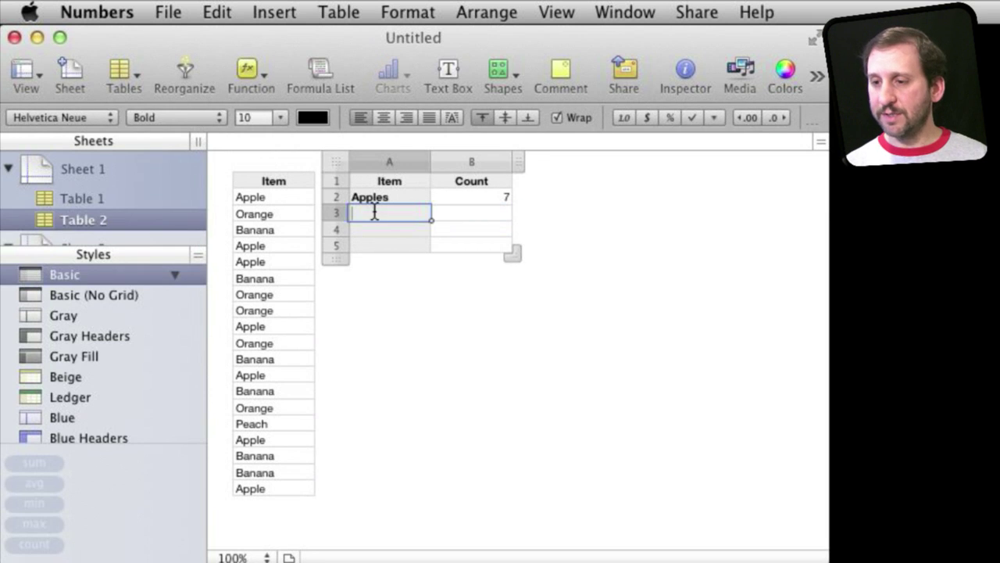
text(Oranges)
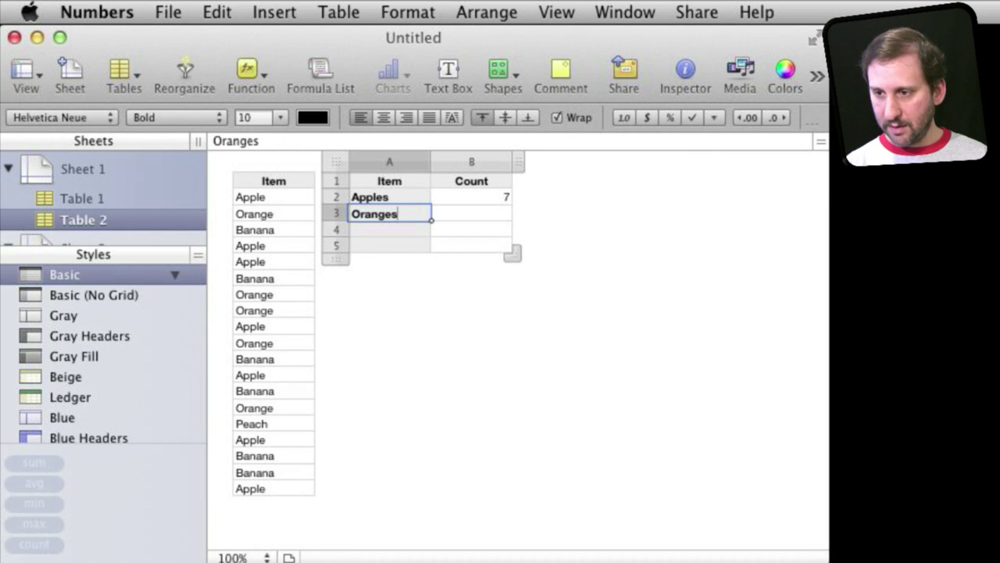
key(Return)
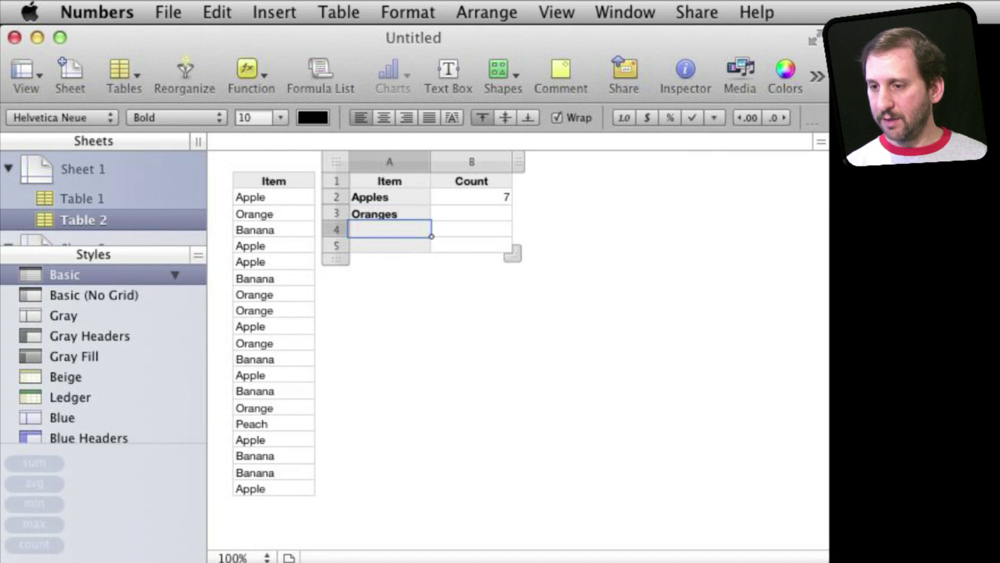
Enter =COUNTIF(Table 1 :: Item,"=Orange") in the Count cell of the Oranges row.
key(Up)
key(Right)
text(=Countif()
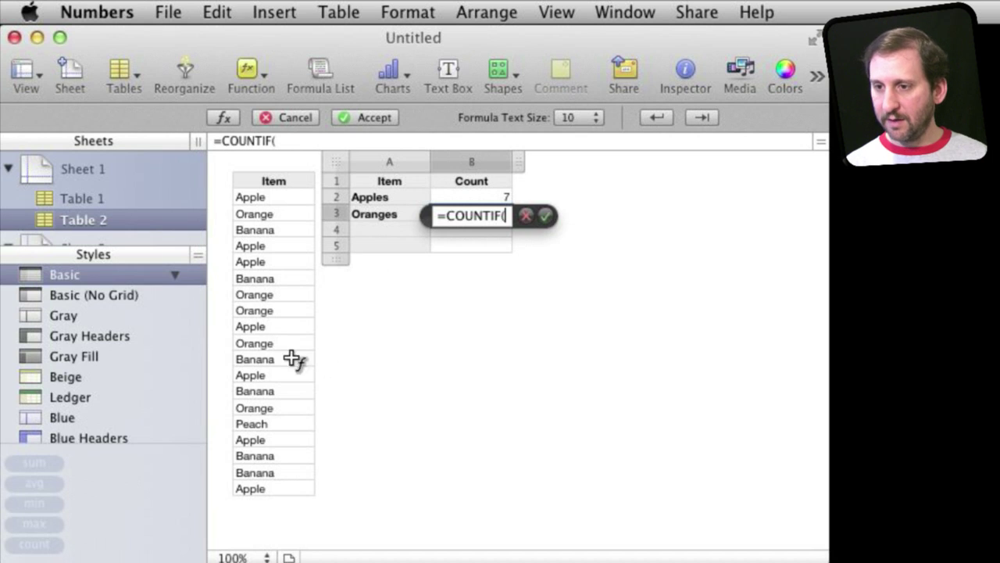
mouse_move(273, 234)
click(275, 168)
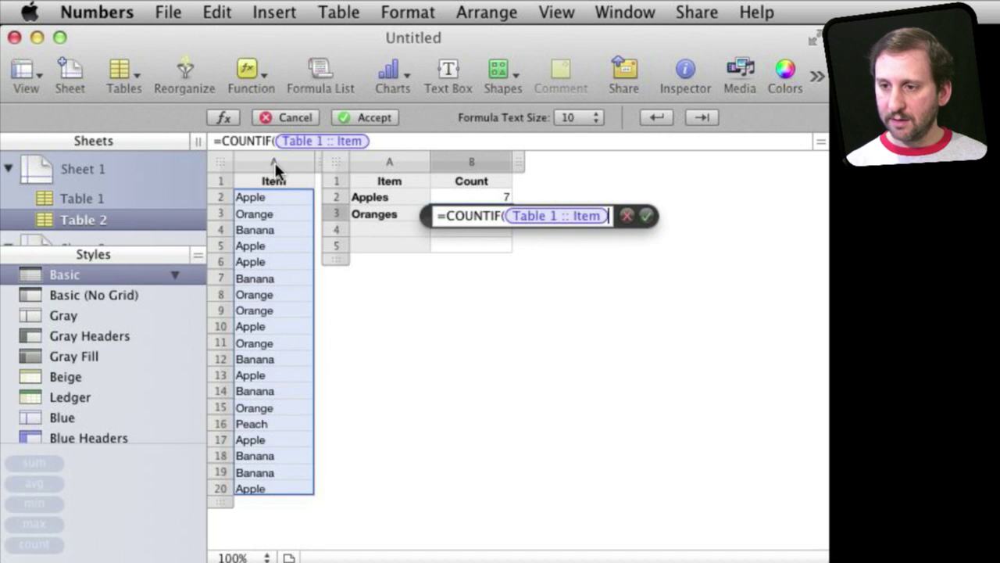
text(,)
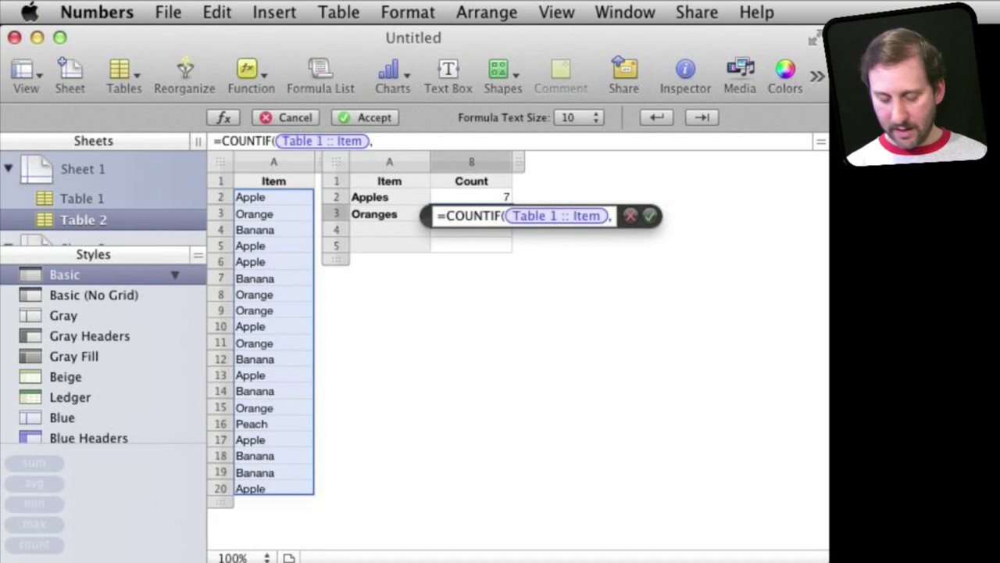
text("=Or)
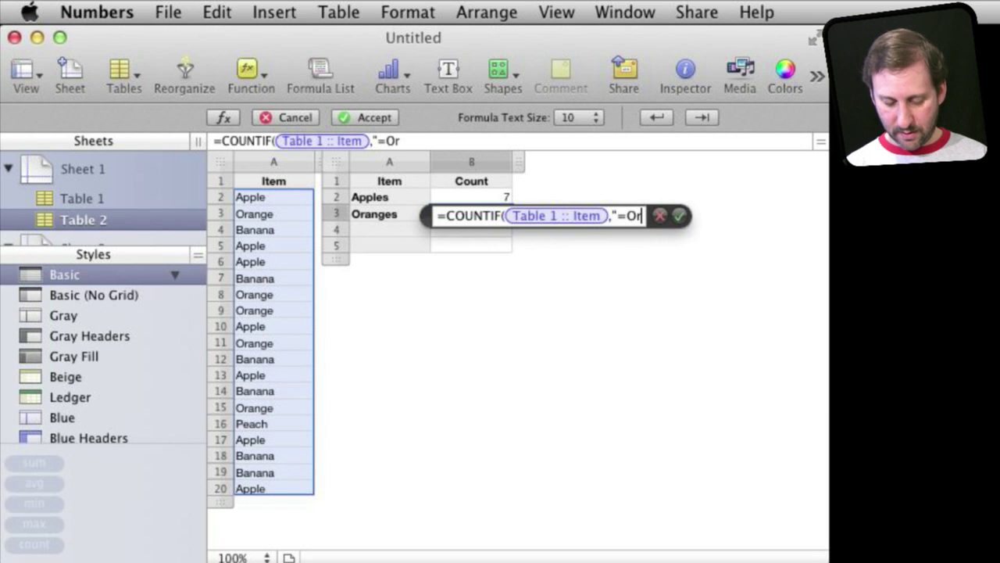
text(ange"))
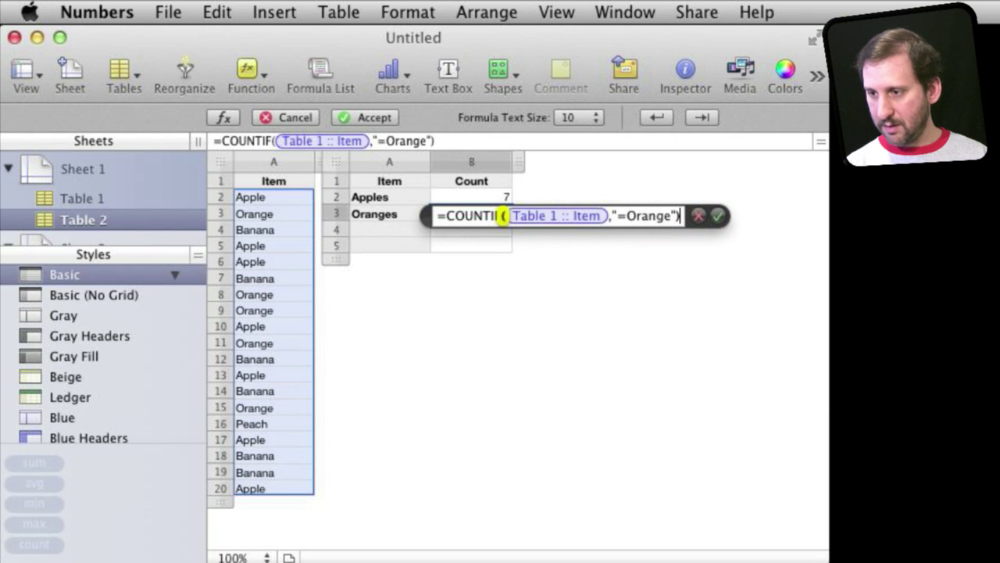
key(Return)
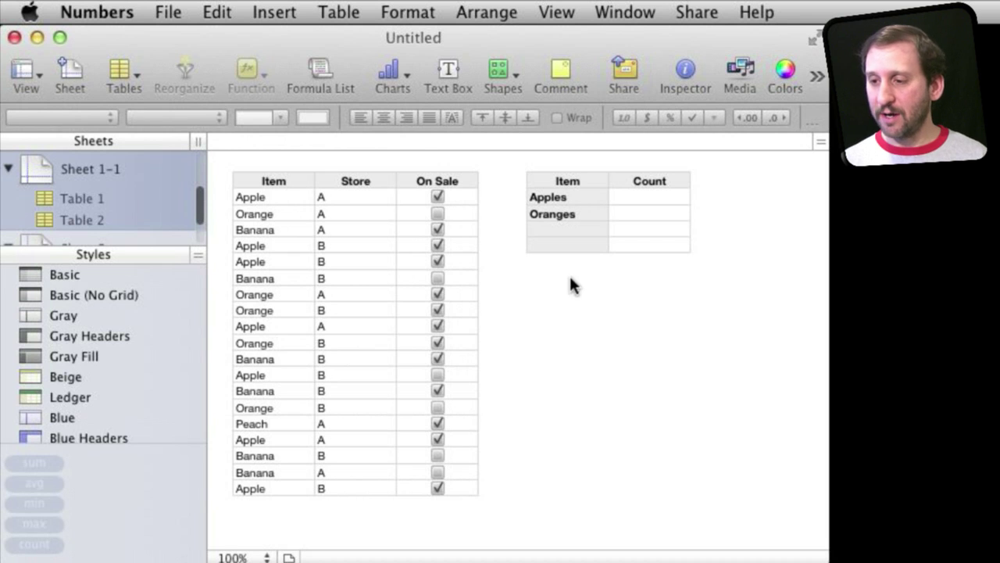
Start a COUNTIFS formula in the Apples Count cell with Table 1's whole Item column and the condition "=Apple".
click(642, 200)
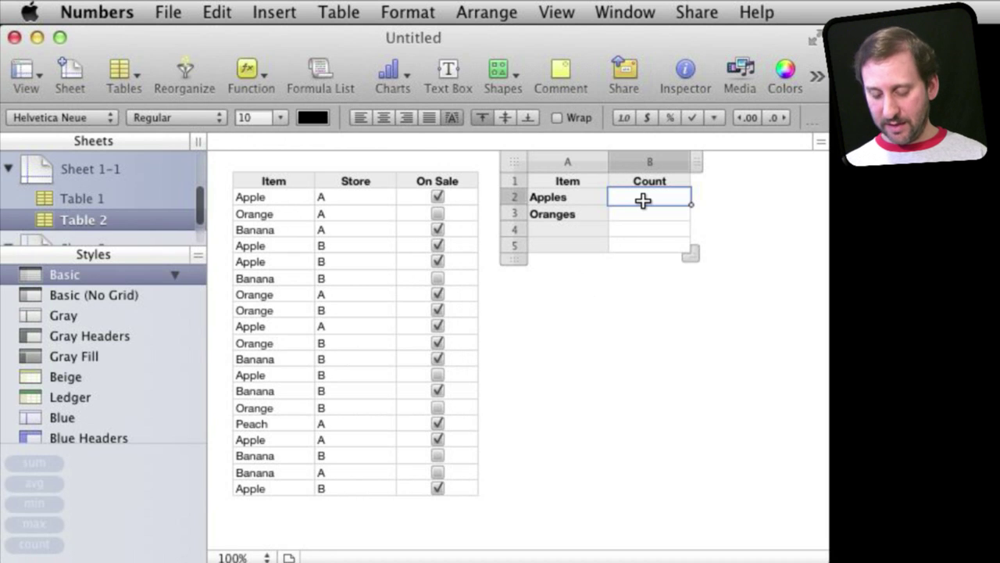
text(=)
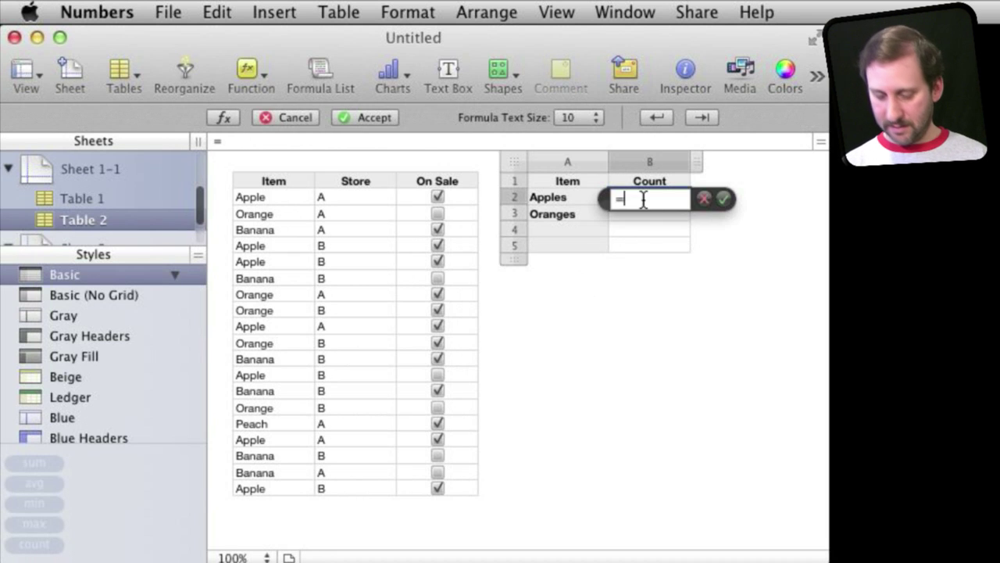
text(Countifs()
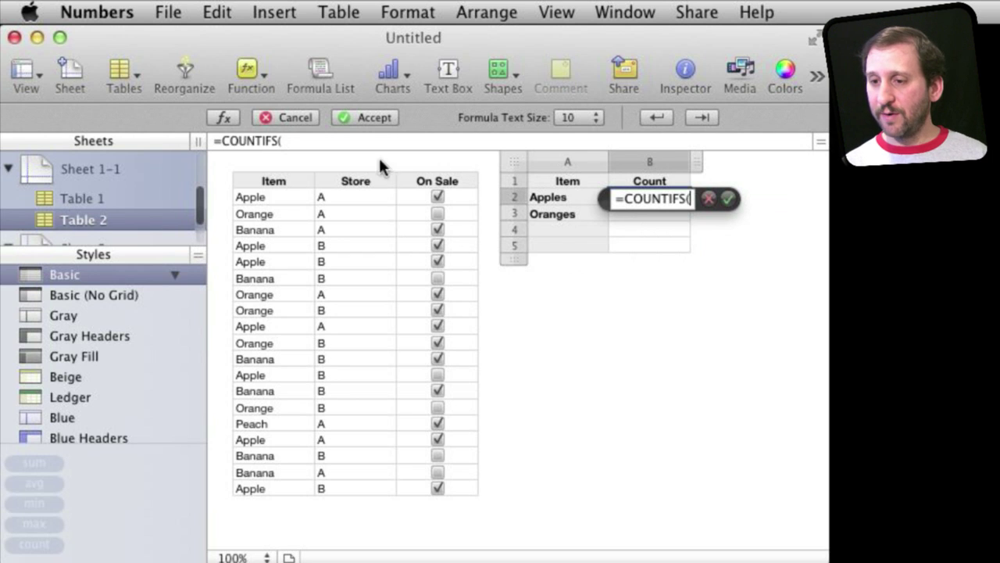
click(280, 159)
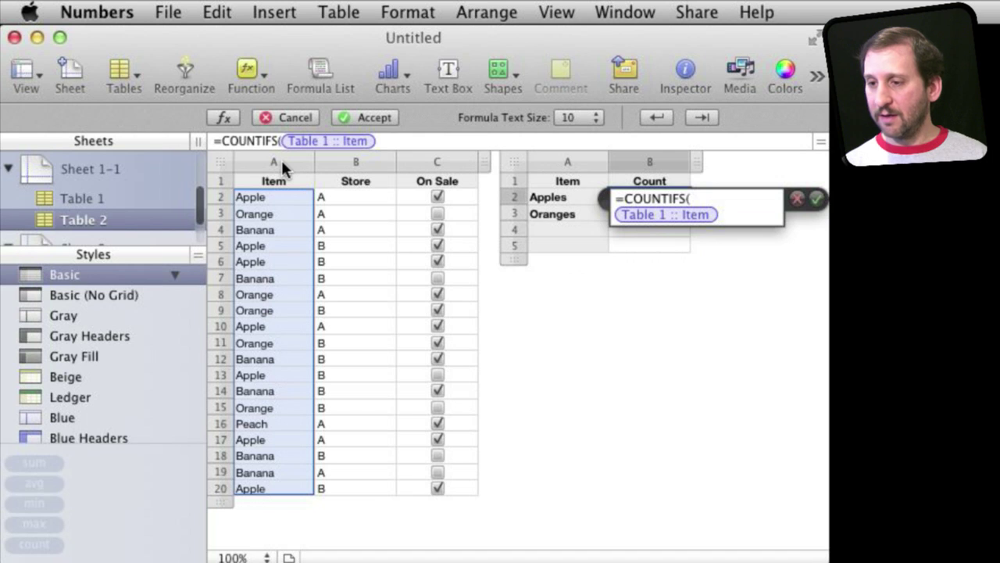
text(,)
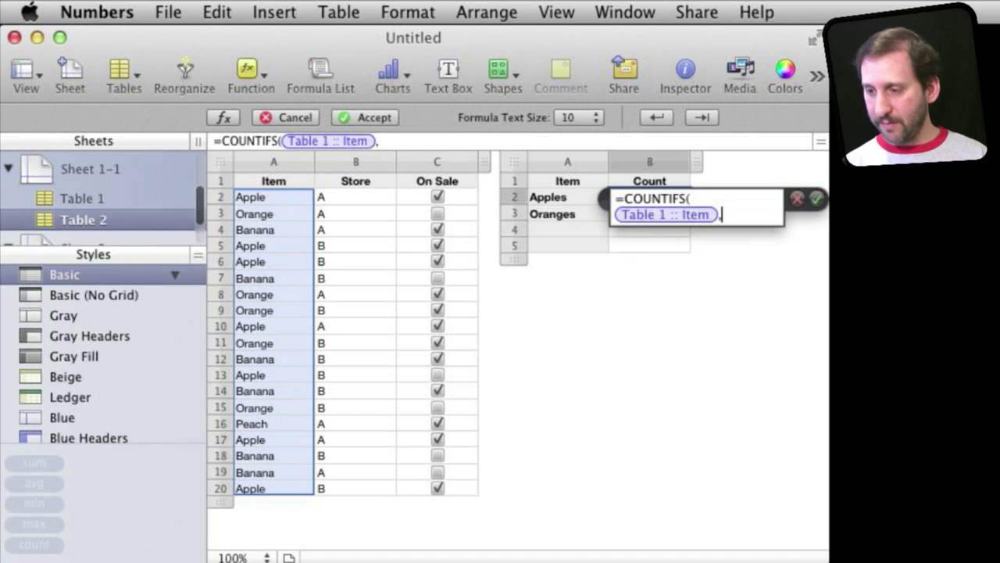
text("=A)
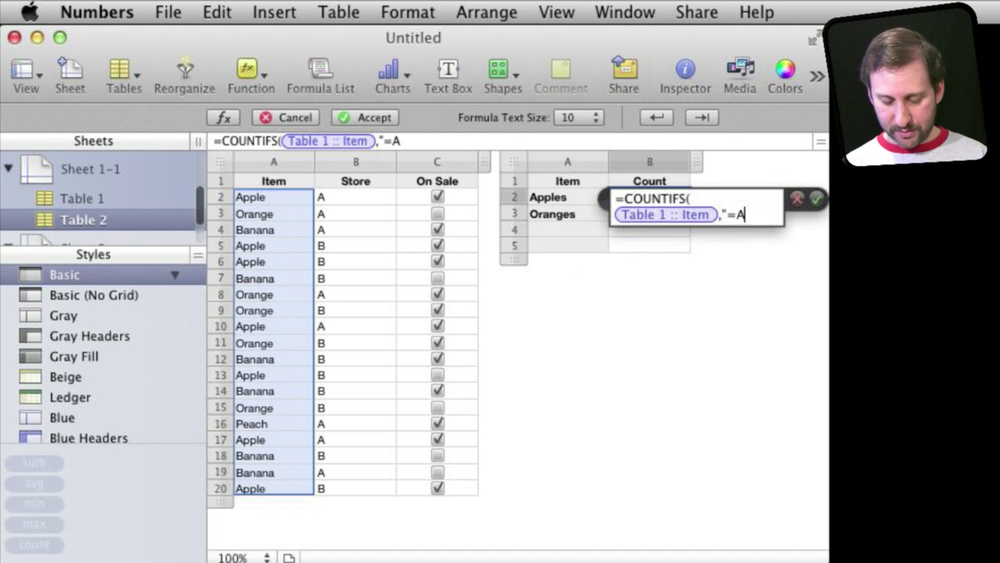
text(pple",)
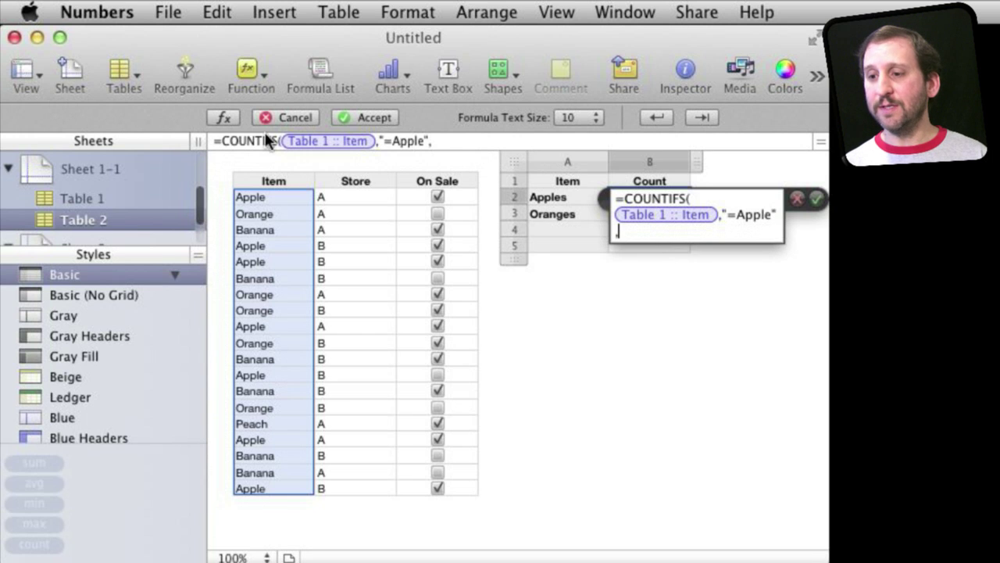
Complete the COUNTIFS formula with the Store column matching "=A" and the On Sale column matching TRUE.
mouse_move(352, 224)
click(357, 167)
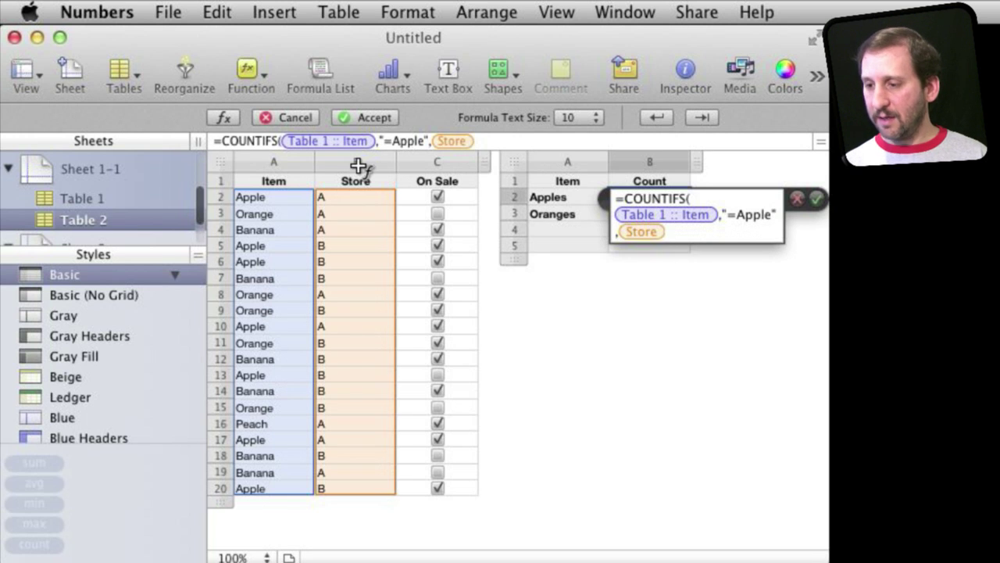
text(,"=)
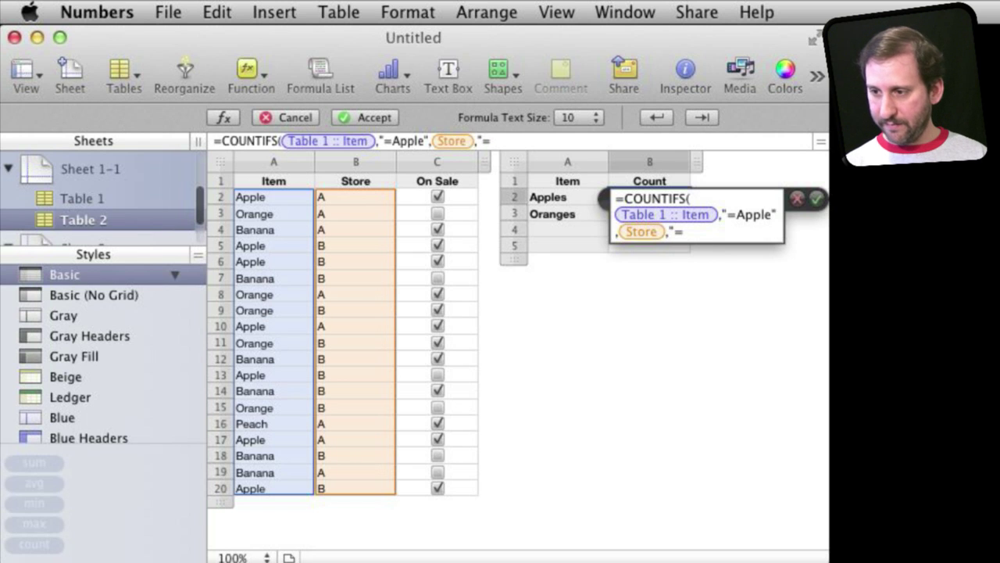
text(A",)
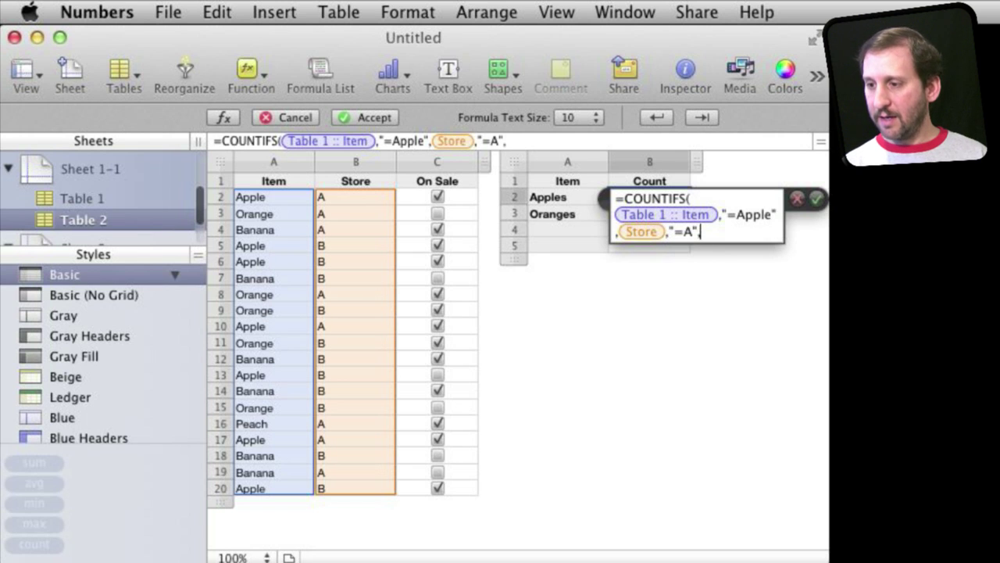
click(434, 163)
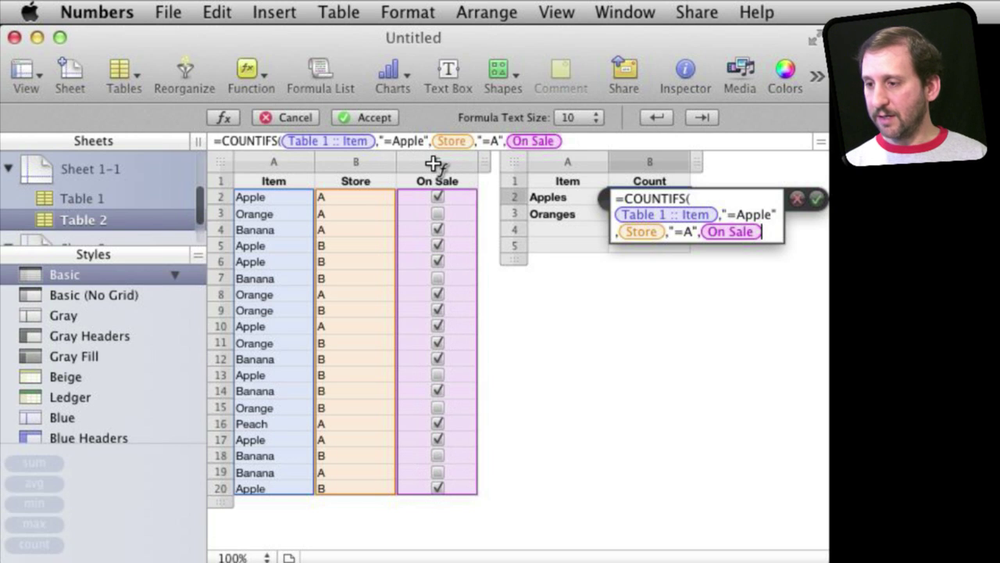
text(,tru)
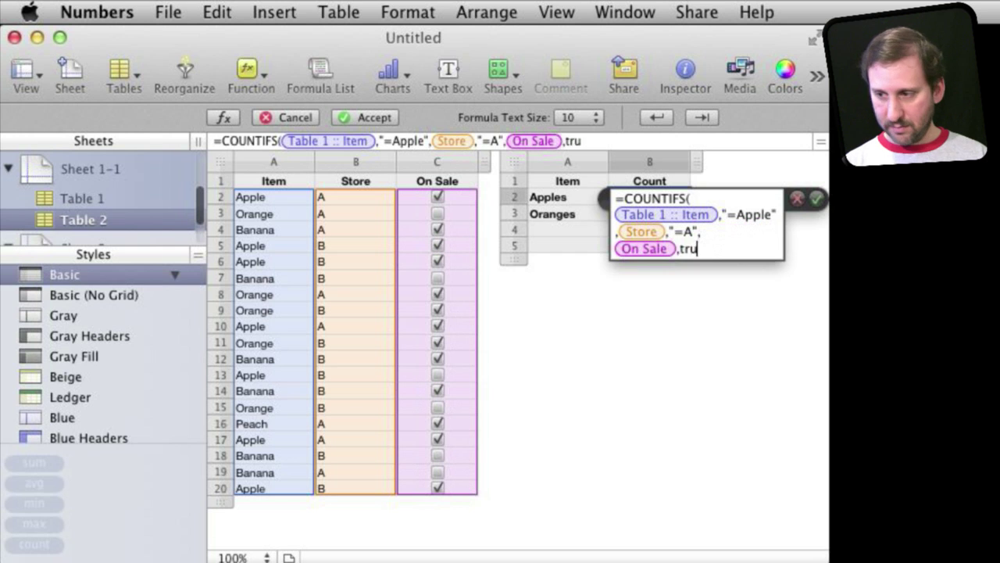
text(e))
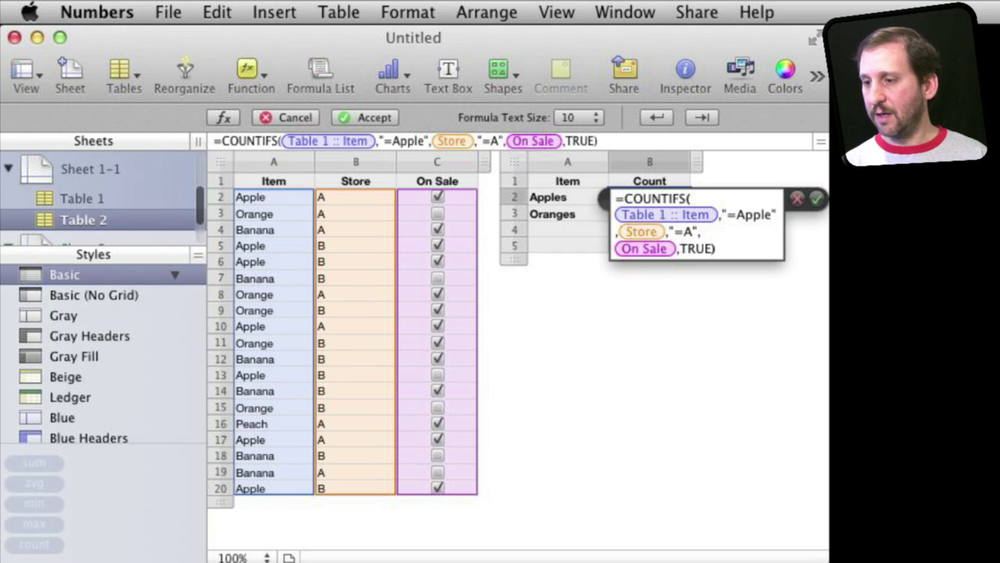
key(Return)
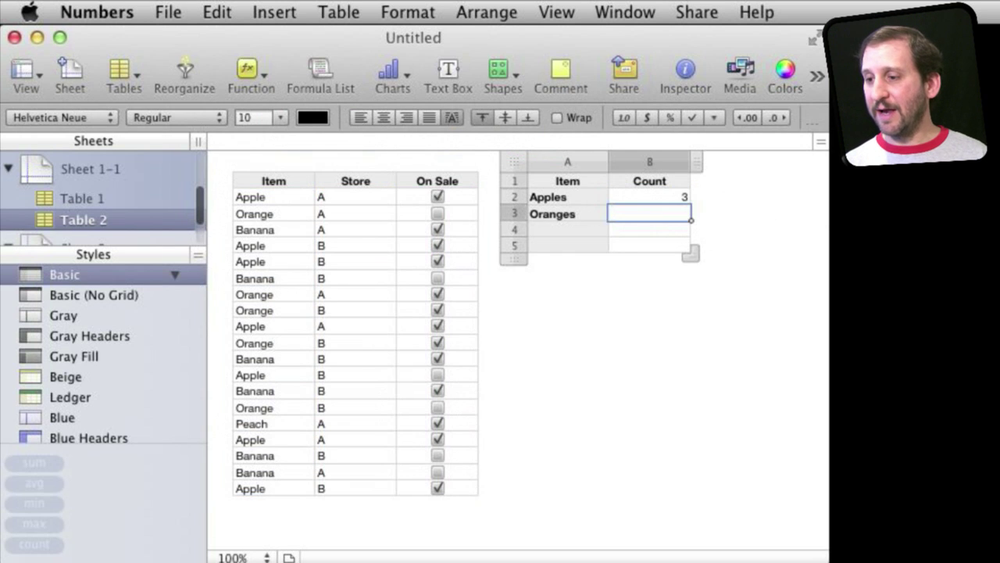
click(649, 197)
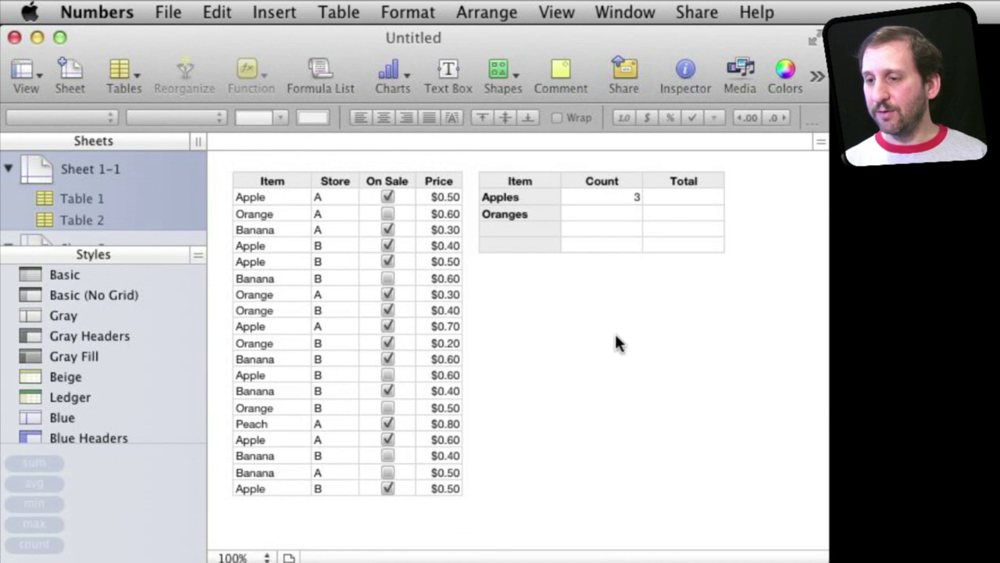
key(ctrl+z)
key(ctrl+shift+z)
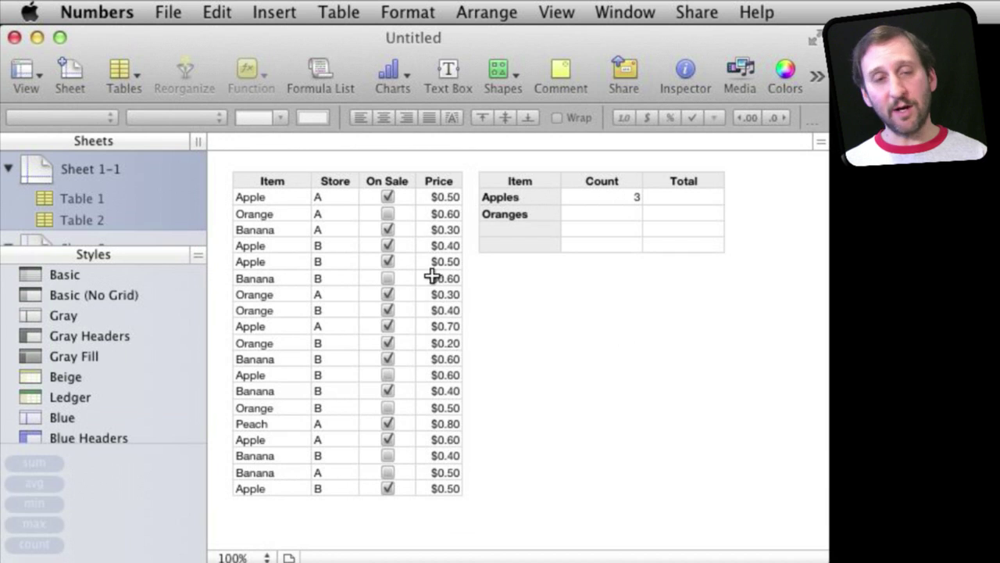
Enter =SUMIF(Table 1 :: Item,"=Apple",Price) in the Total cell of the Apples row, using whole columns of Table 1.
click(669, 196)
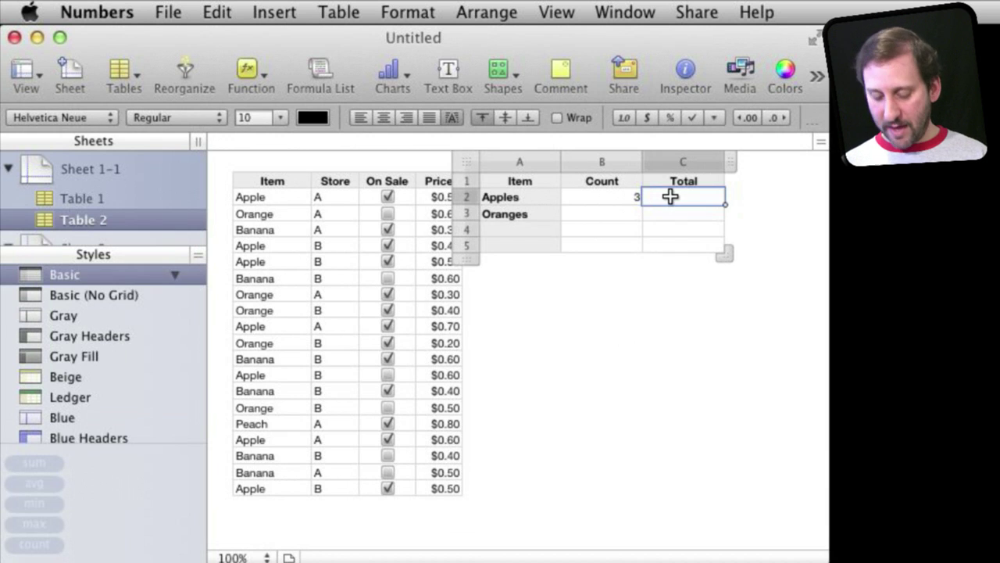
text(=su)
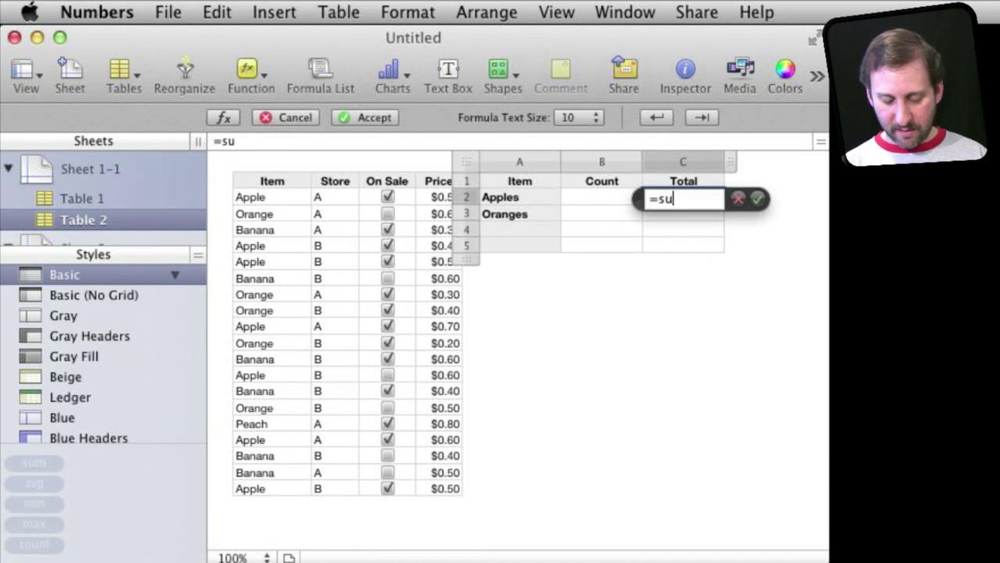
text(mf()
mouse_move(375, 183)
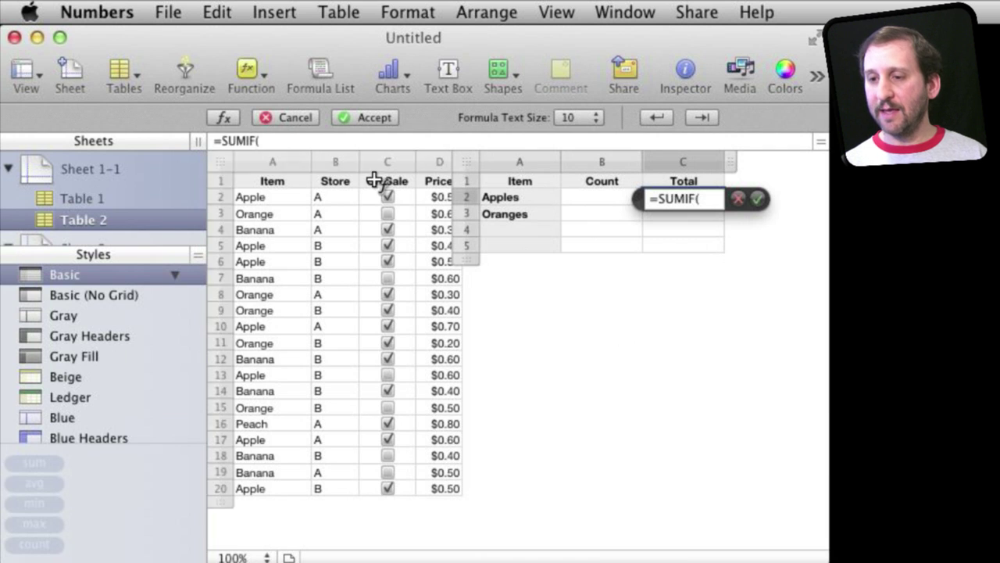
click(273, 164)
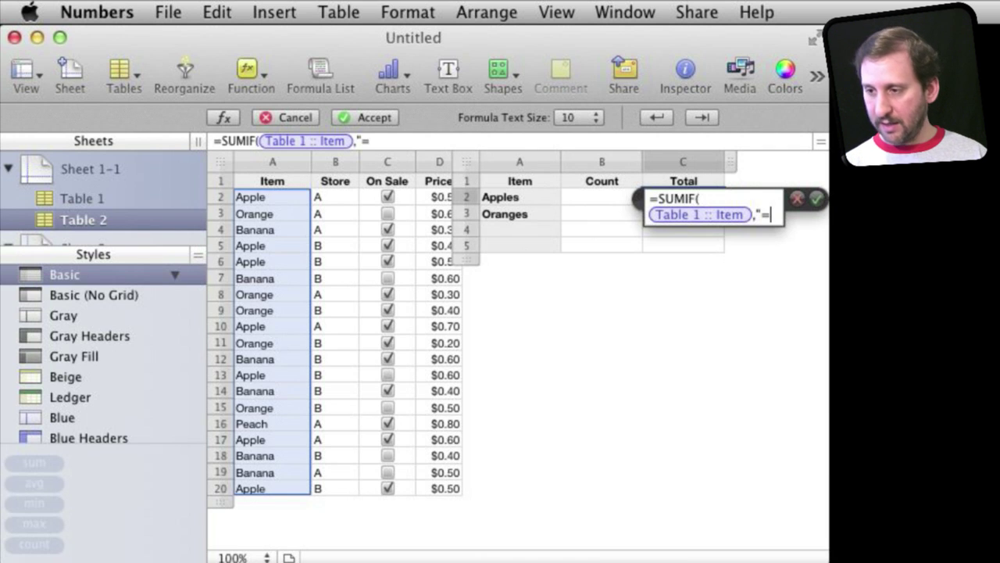
text(pple",)
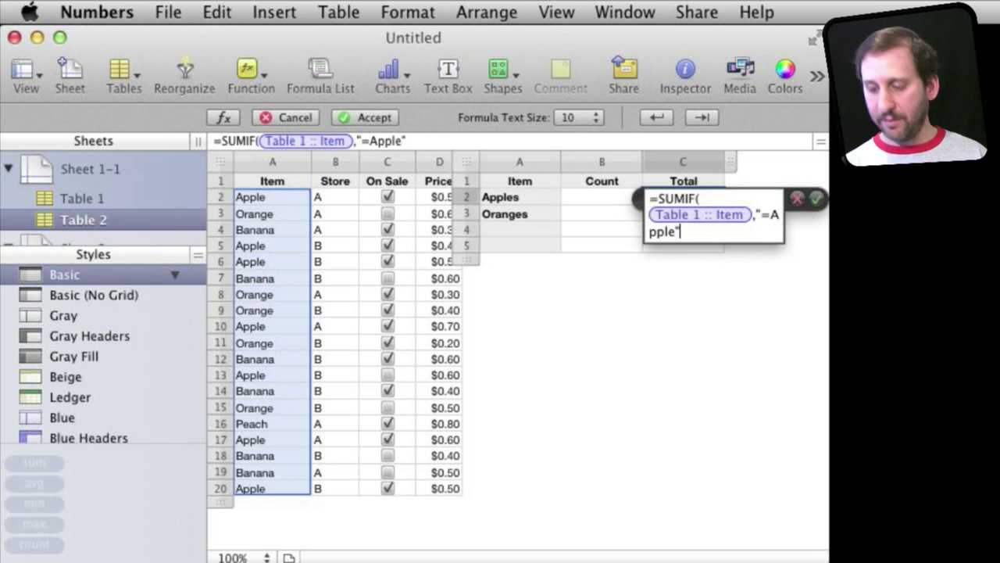
click(442, 163)
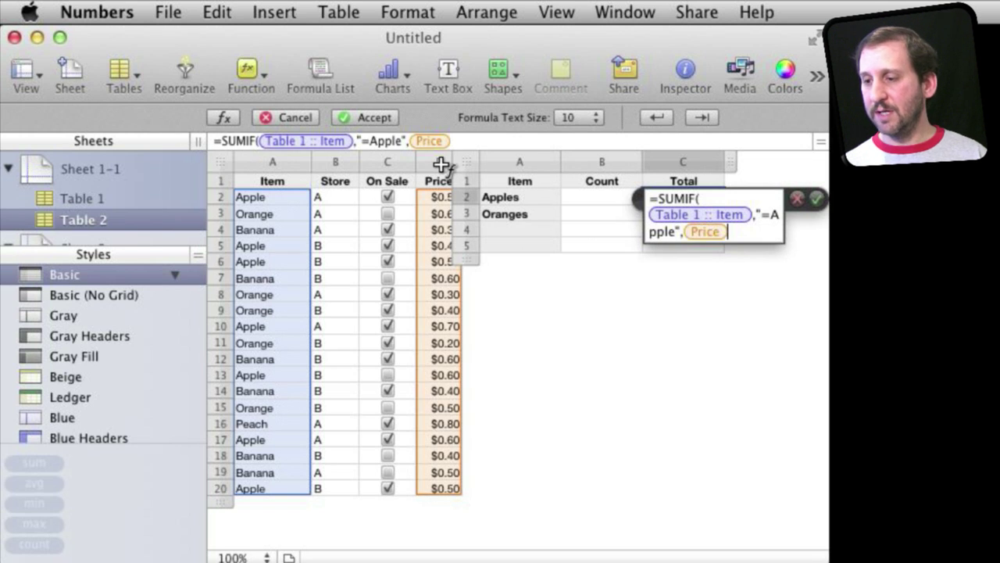
text())
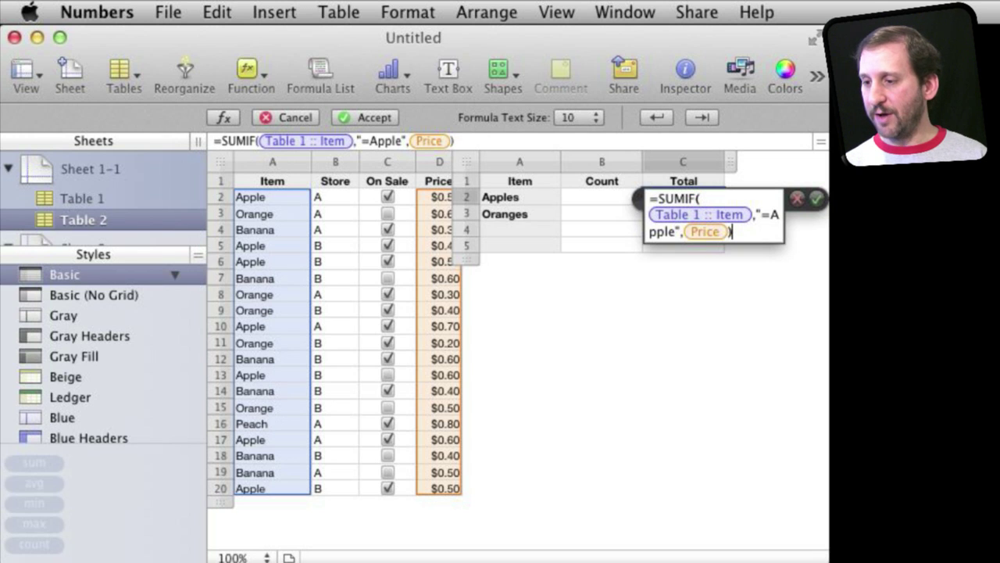
key(Return)
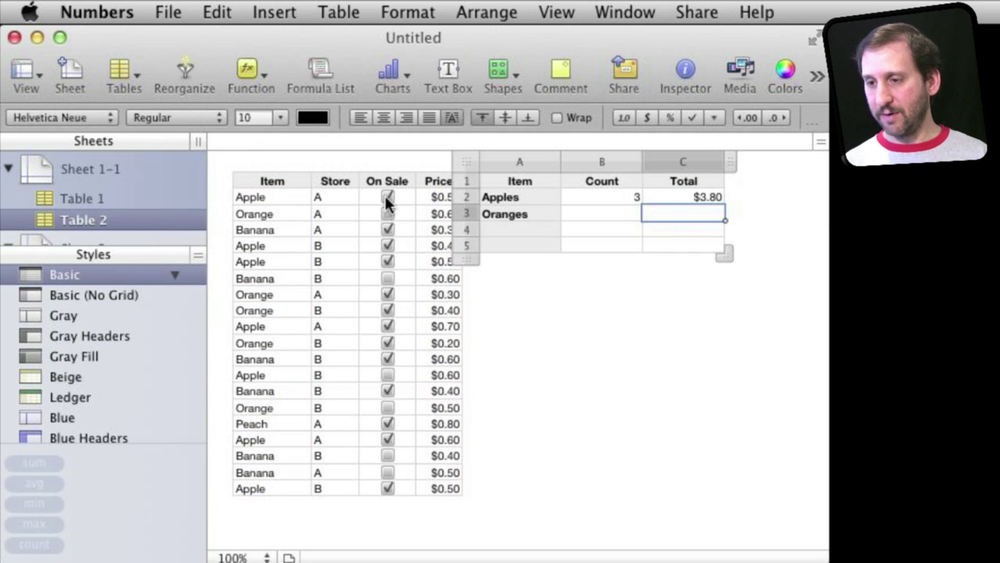
click(663, 336)
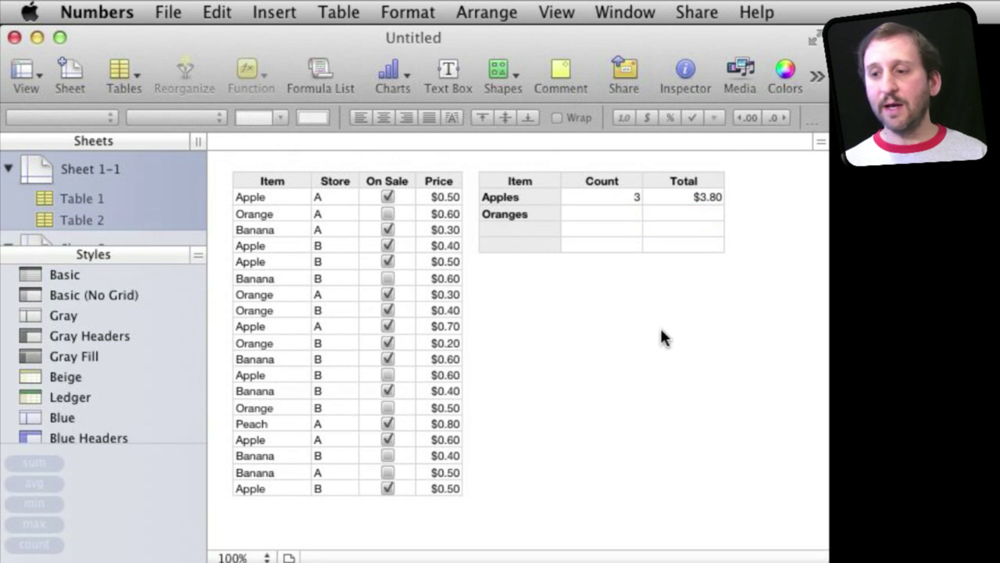
Copy the COUNTIFS formula from the Apples Count cell and paste it over the formula in the Apples Total cell.
click(609, 199)
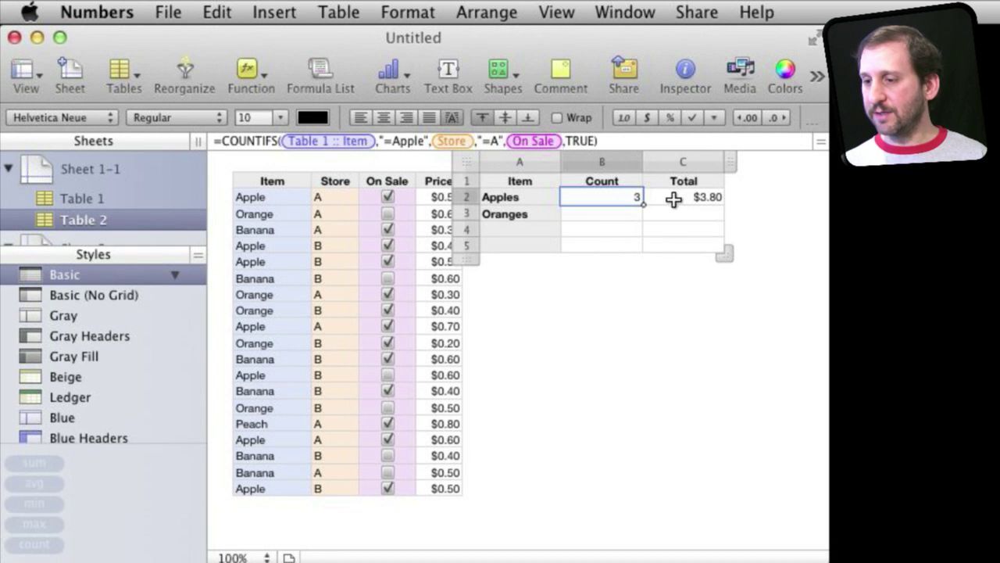
click(623, 140)
key(super+a)
key(super+c)
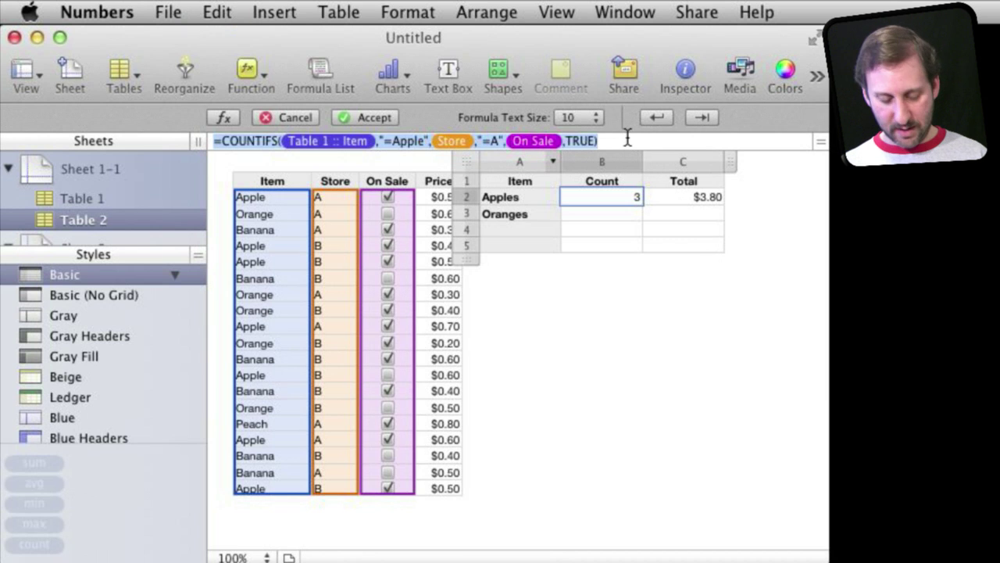
key(Return)
click(661, 197)
click(473, 140)
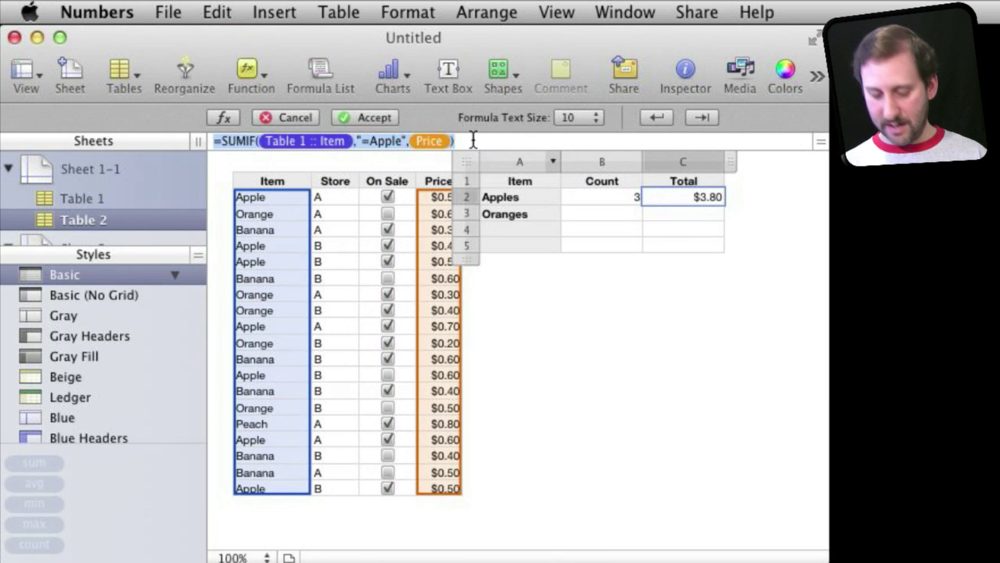
key(super+v)
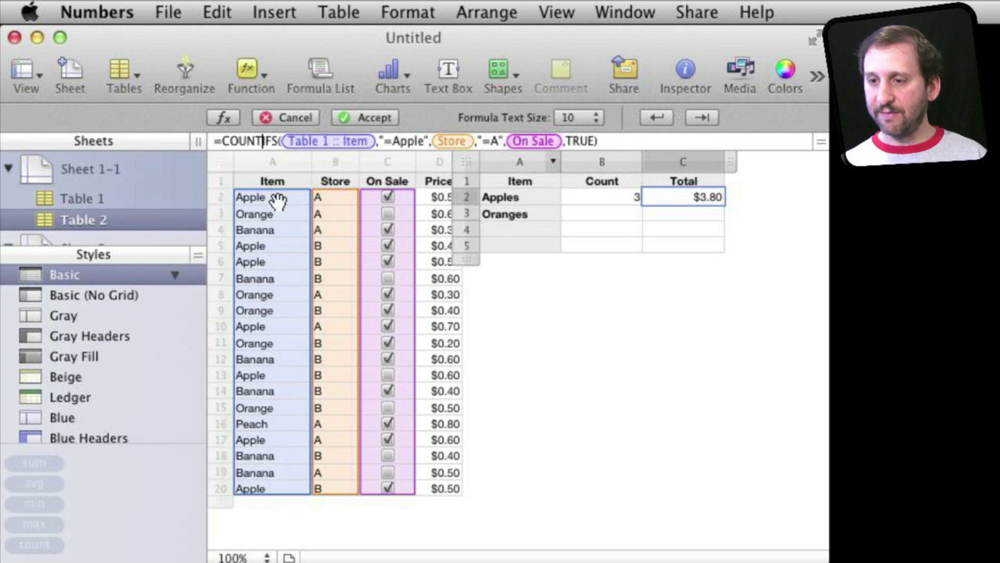
Change COUNTIFS to SUMIFS in the Apples Total formula and insert the Price column as its first argument.
key(BackSpace)
key(BackSpace)
key(BackSpace)
key(BackSpace)
key(BackSpace)
text(SUM)
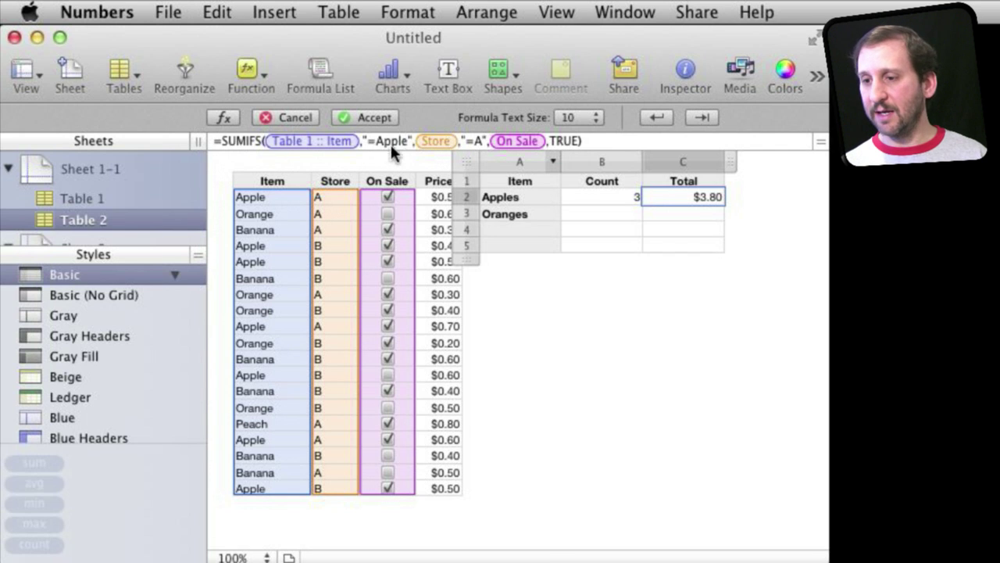
click(436, 163)
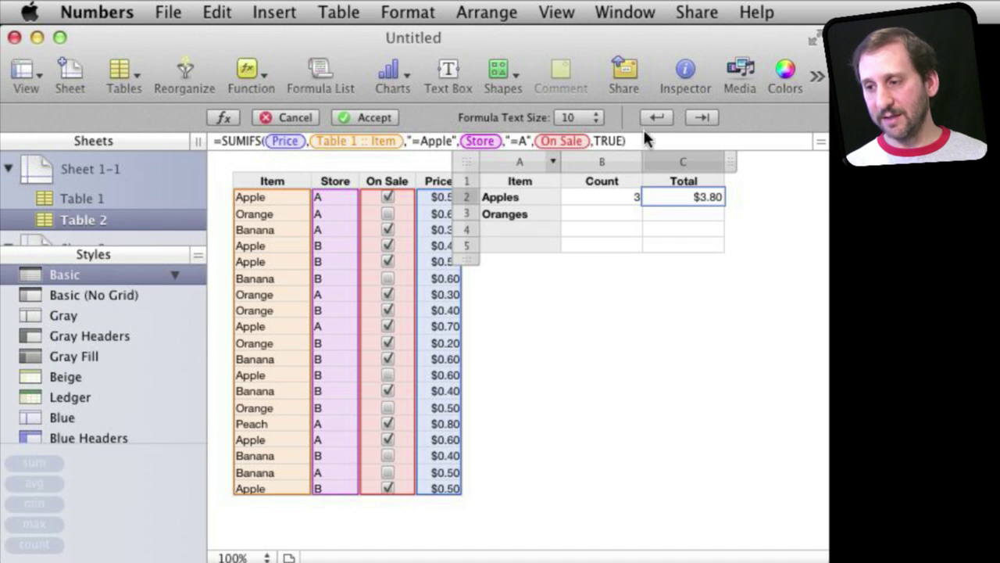
key(Return)
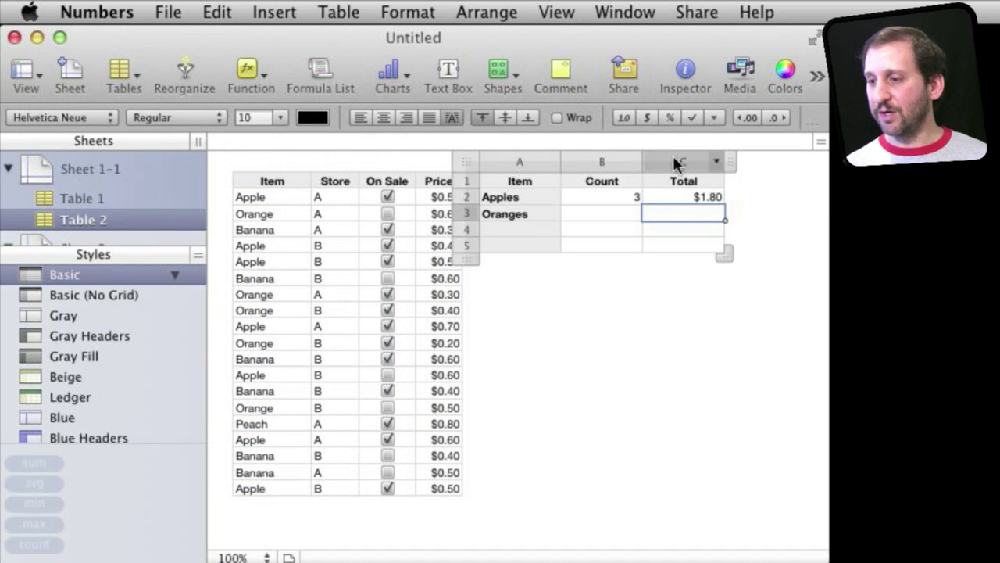